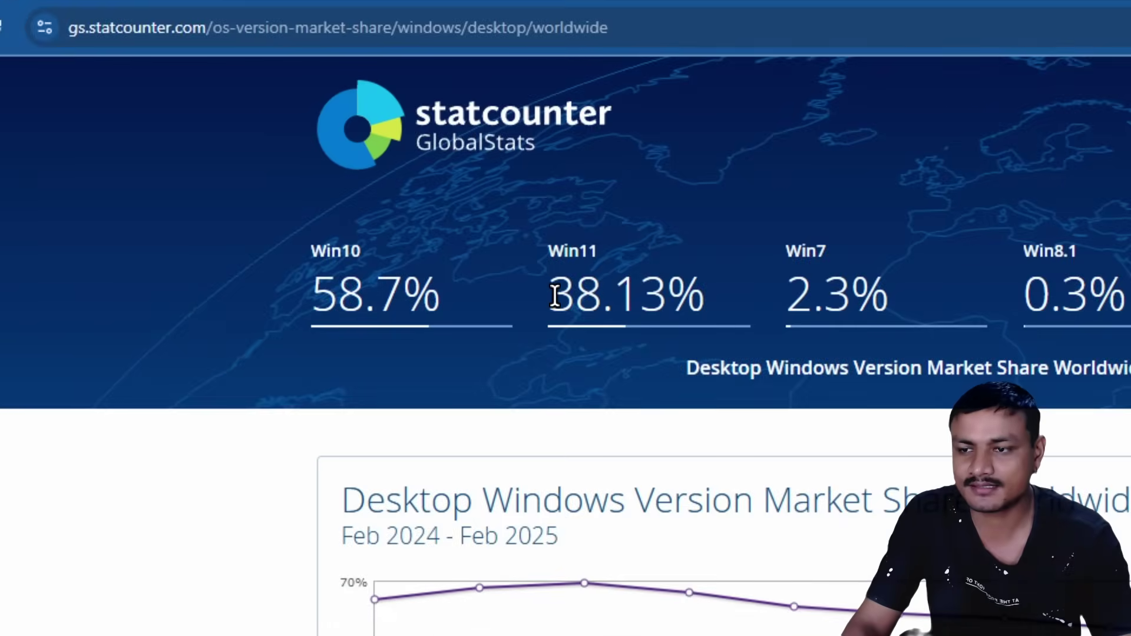
Step: Highlight Windows 11's 38.13% desktop share, then return to the Download Windows 11 page
drag(554, 295, 720, 307)
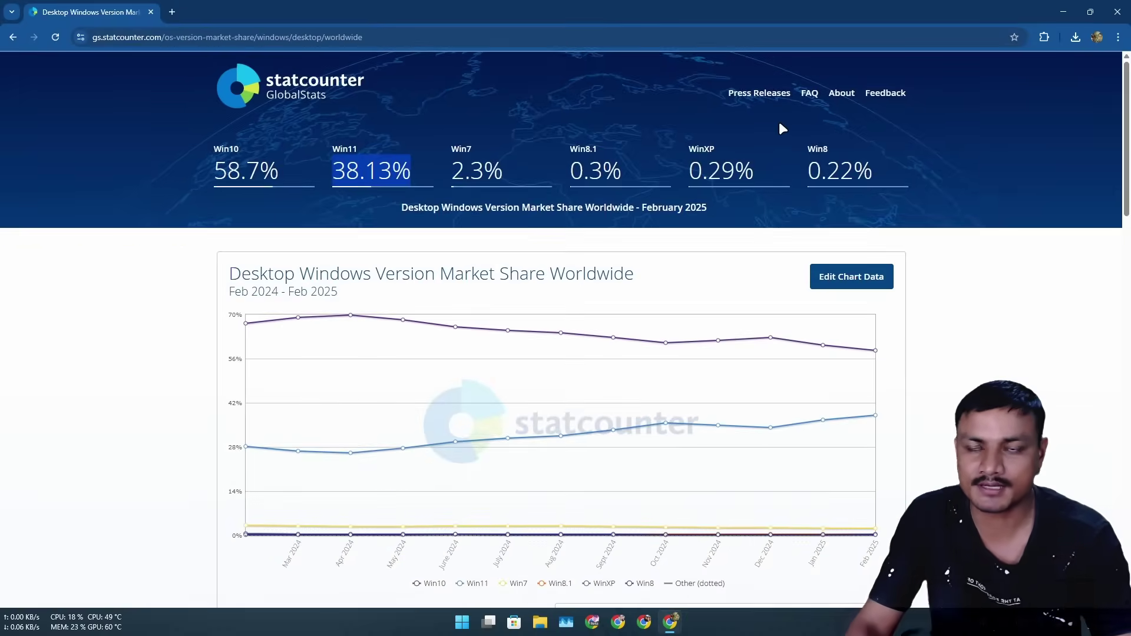
key(super+d)
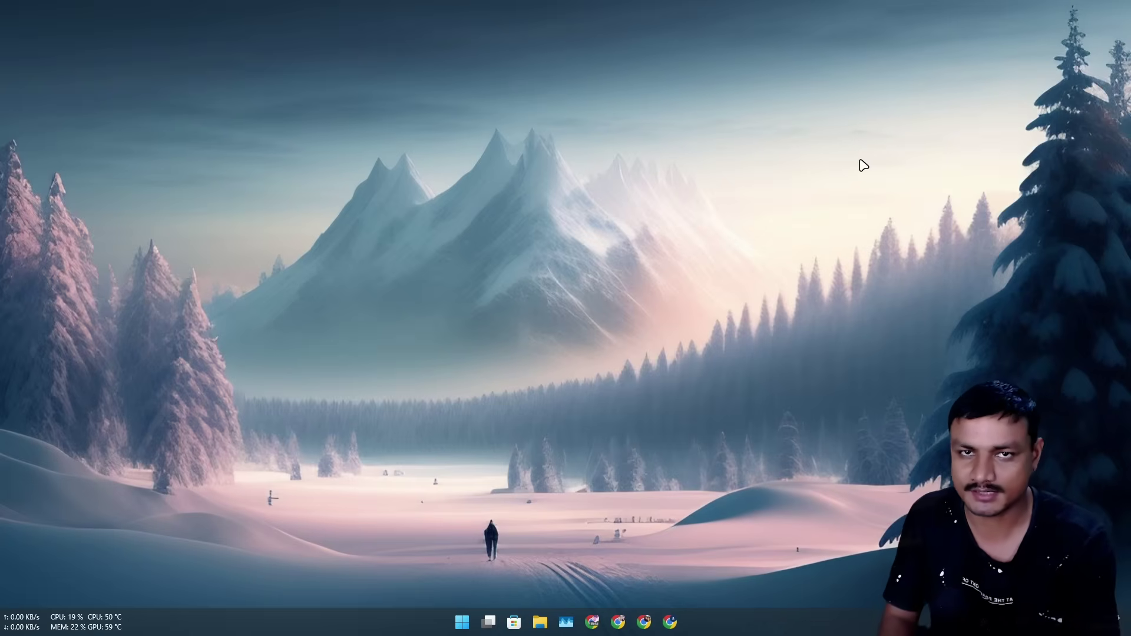
key(super+d)
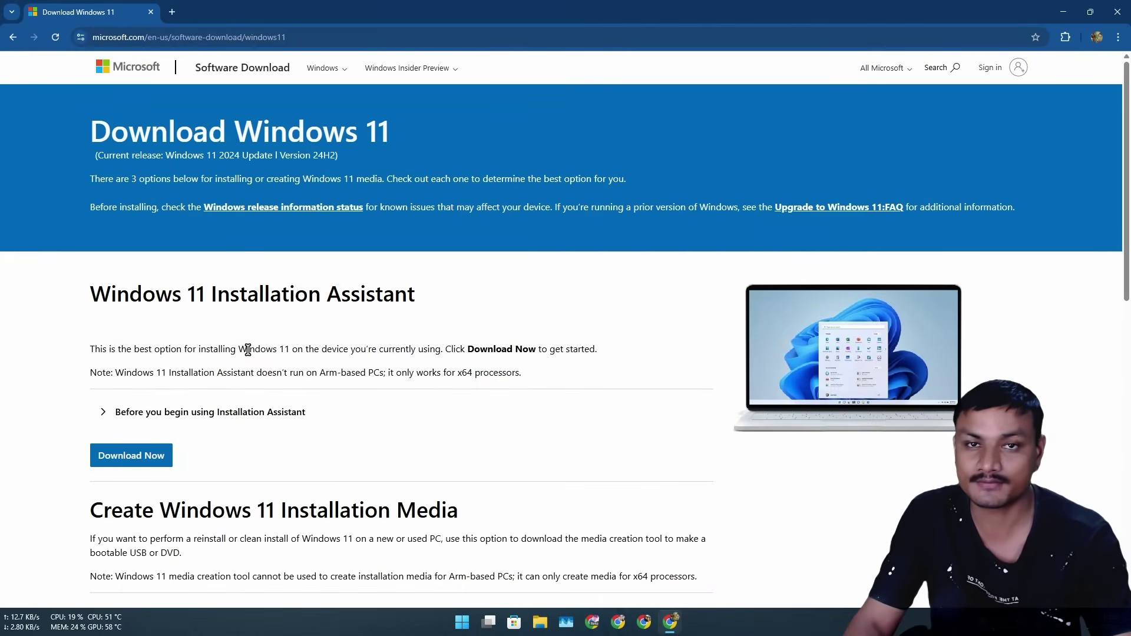
Step: Select the Windows 11 multi-edition ISO for x64 devices on the download page
scroll(283, 342, down, 4)
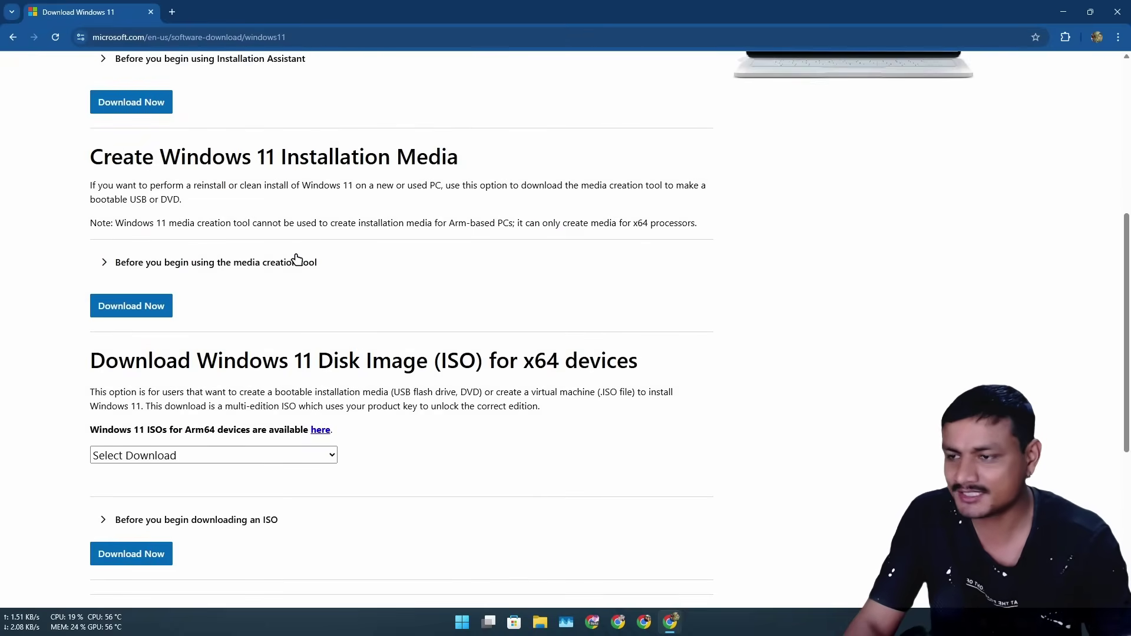
scroll(288, 288, down, 2)
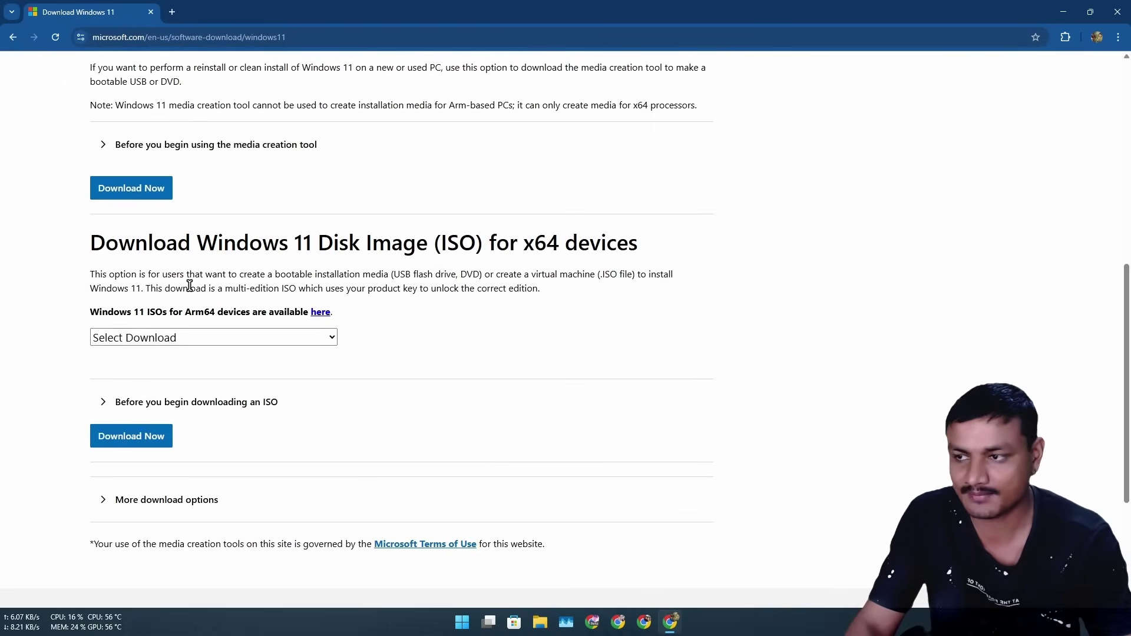
click(139, 340)
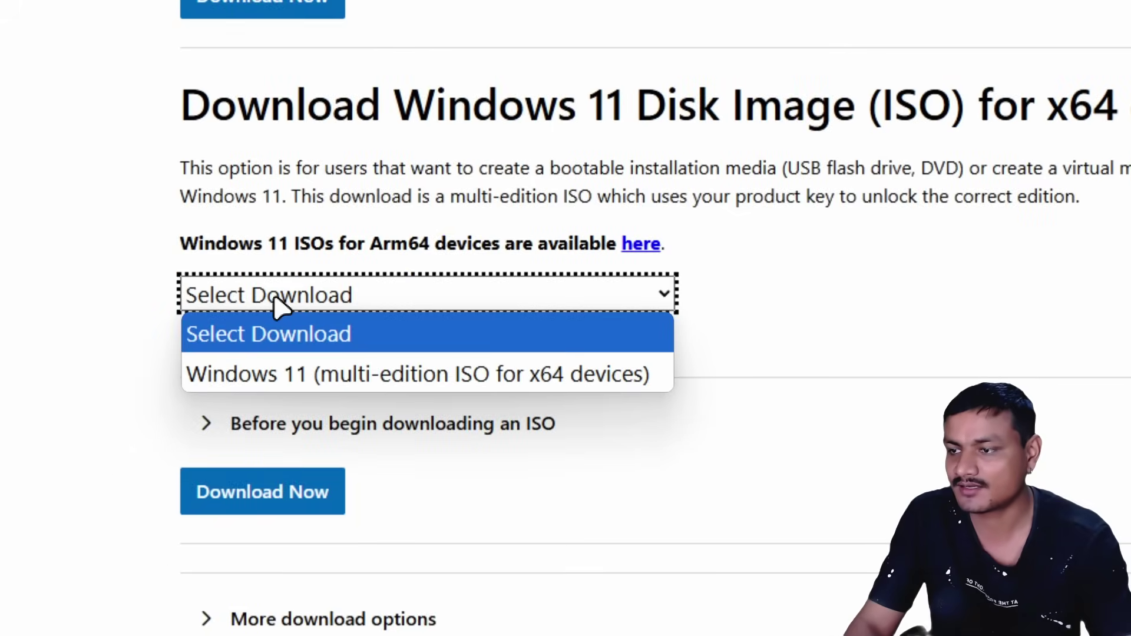
click(309, 383)
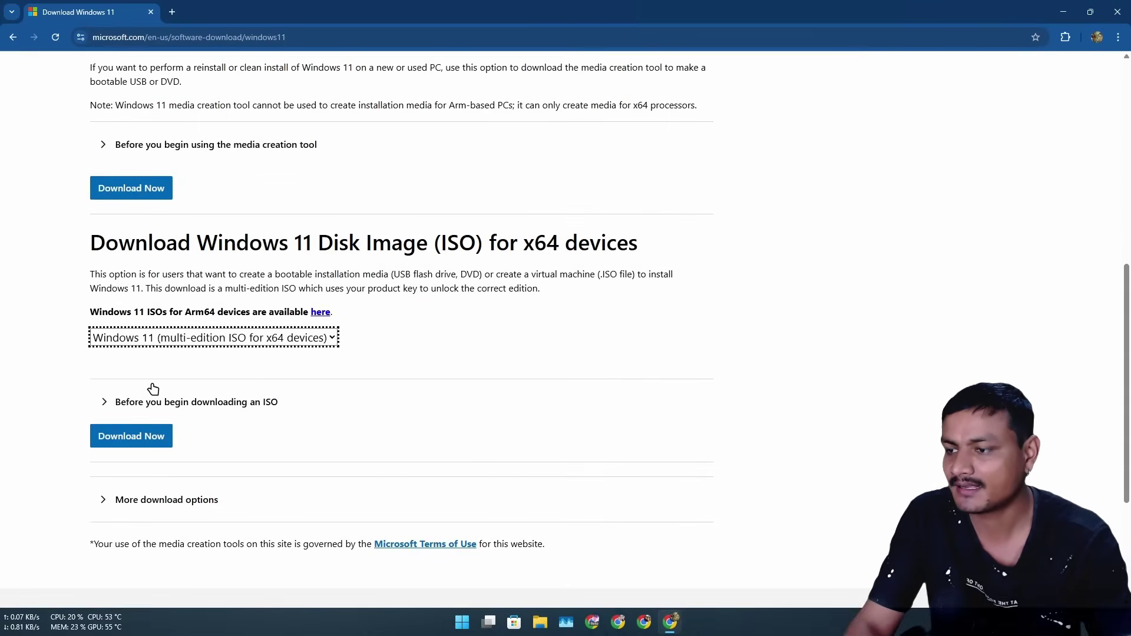
Step: Request the ISO in English (United States) and start the 64-bit download
scroll(289, 403, down, 2)
click(100, 323)
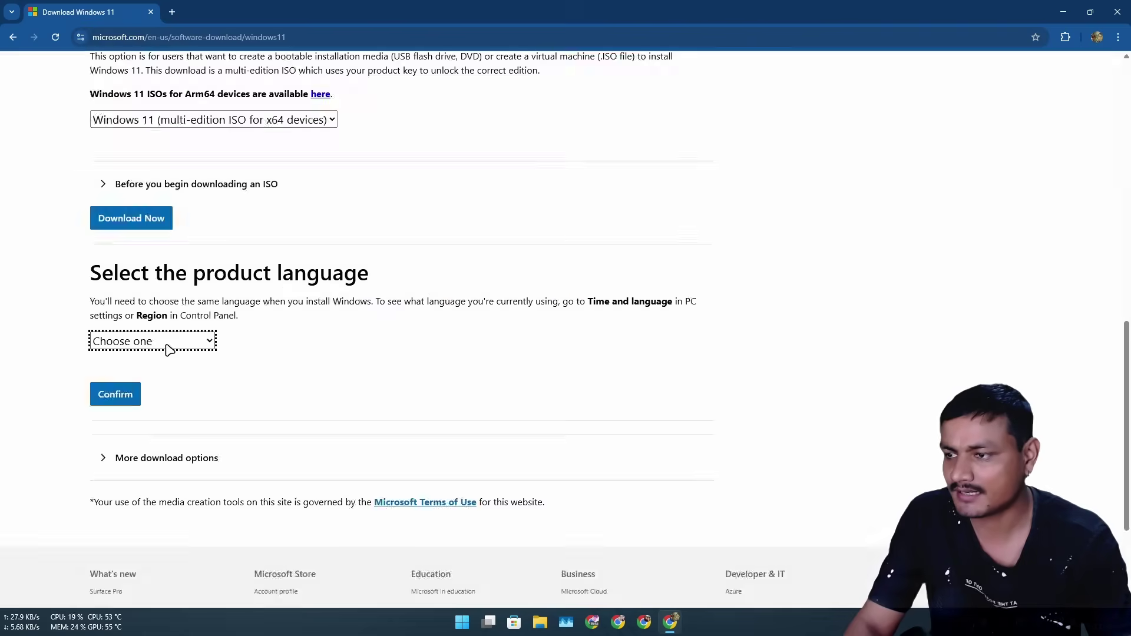
click(167, 344)
click(200, 154)
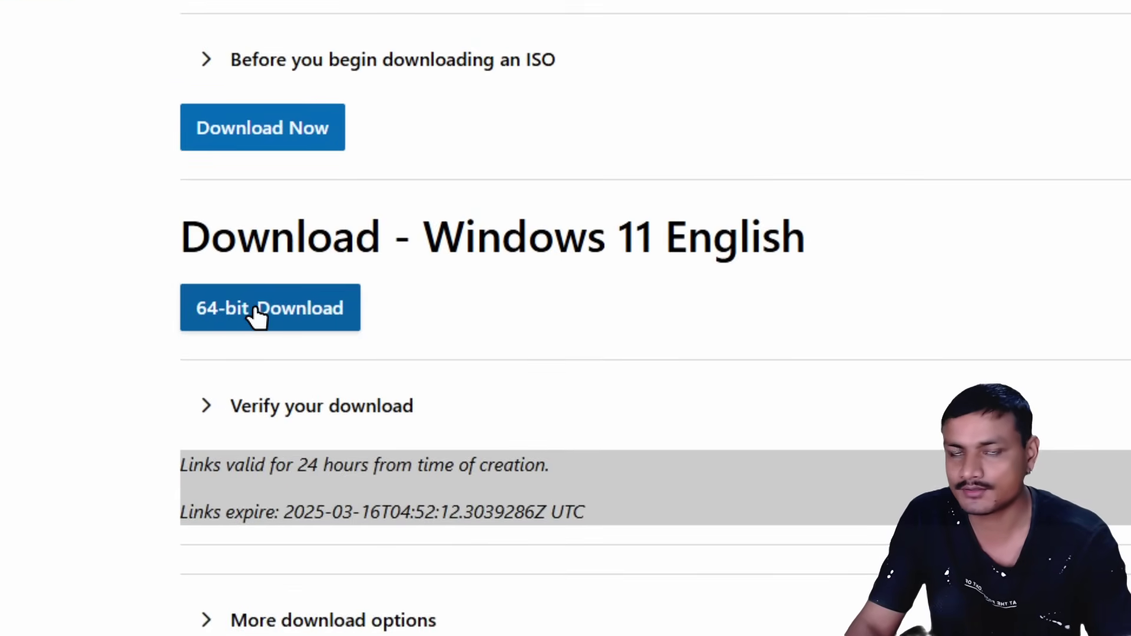
click(246, 312)
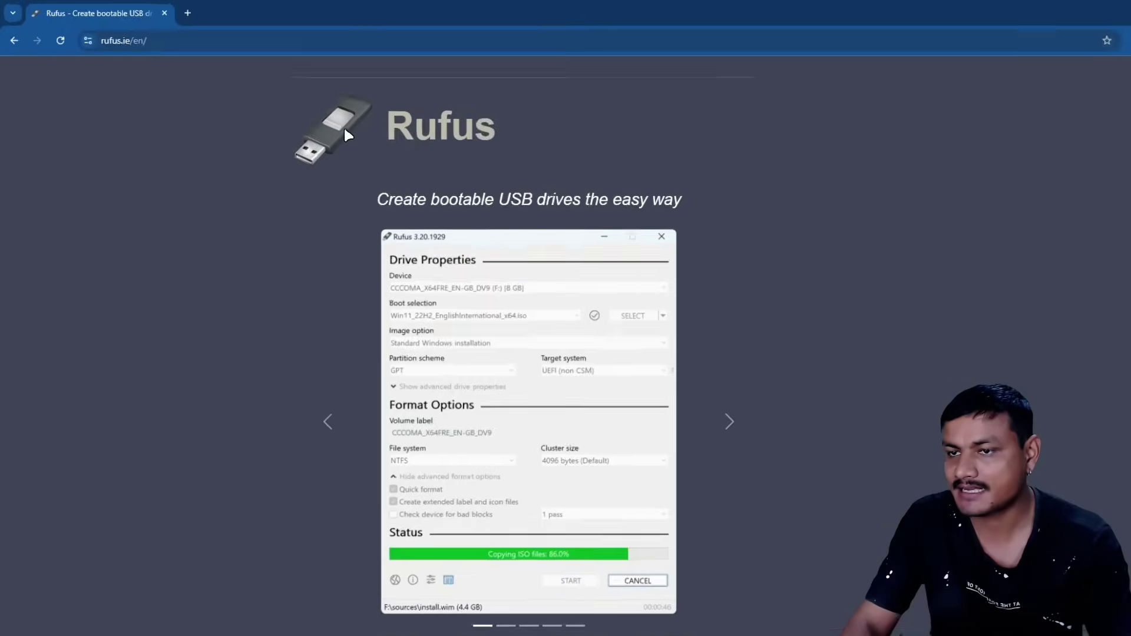
Step: Download rufus-4.6.exe from the Rufus website's Download table
scroll(462, 260, down, 11)
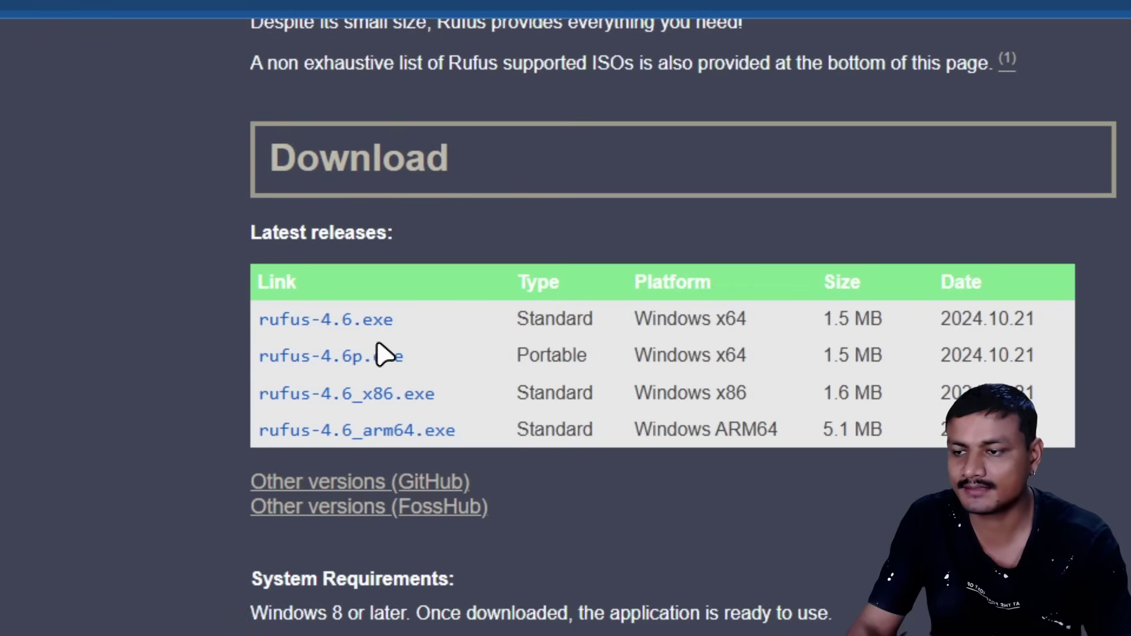
click(328, 203)
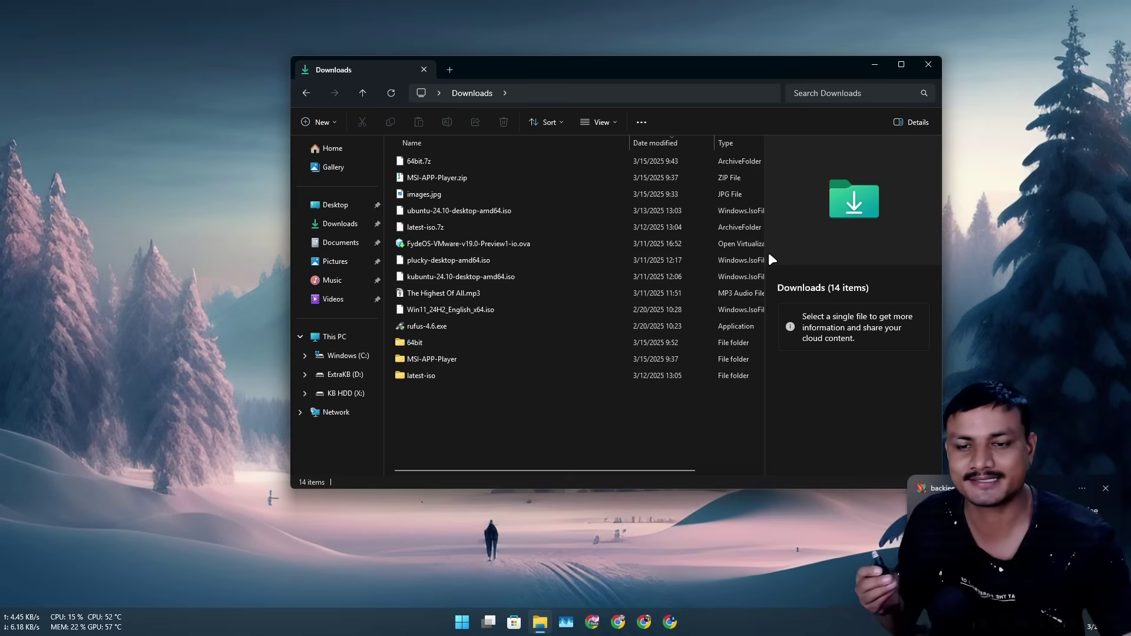
Step: Dismiss the notification and run rufus-4.6.exe from the Downloads folder
click(1103, 488)
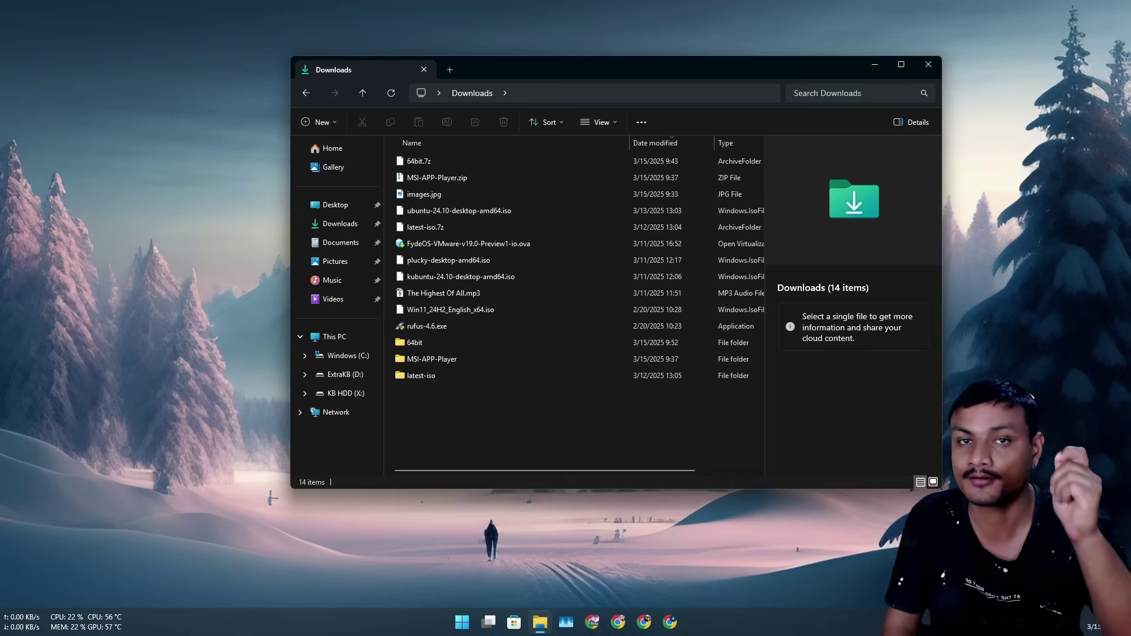
click(437, 326)
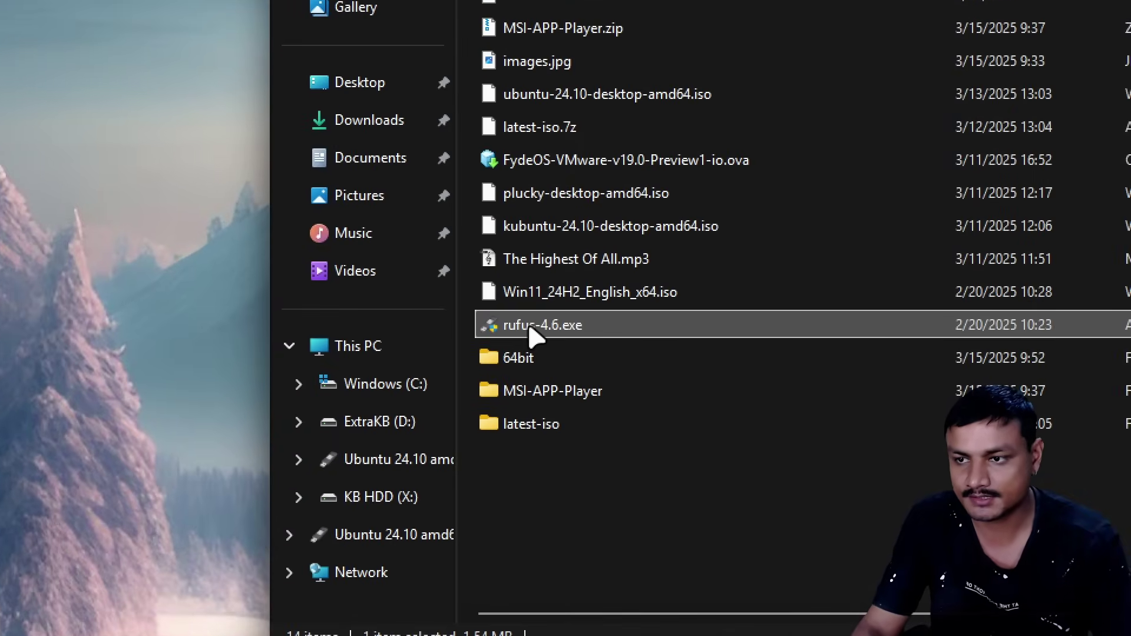
double_click(539, 325)
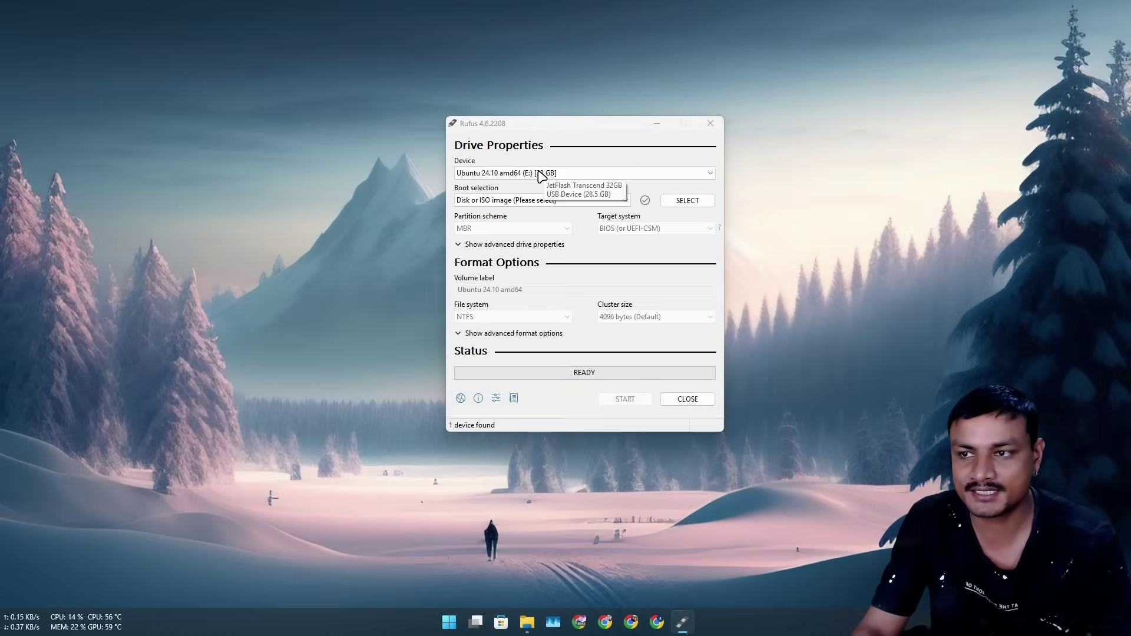
Step: Confirm the 32 GB USB drive is selected as the target device
click(540, 174)
click(537, 183)
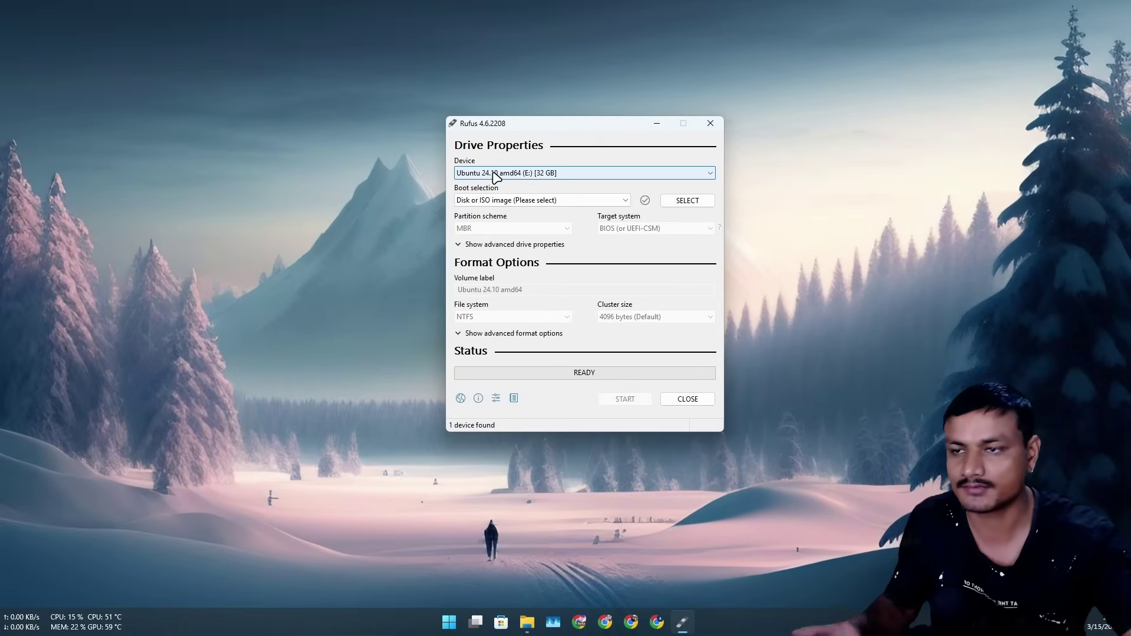
click(548, 175)
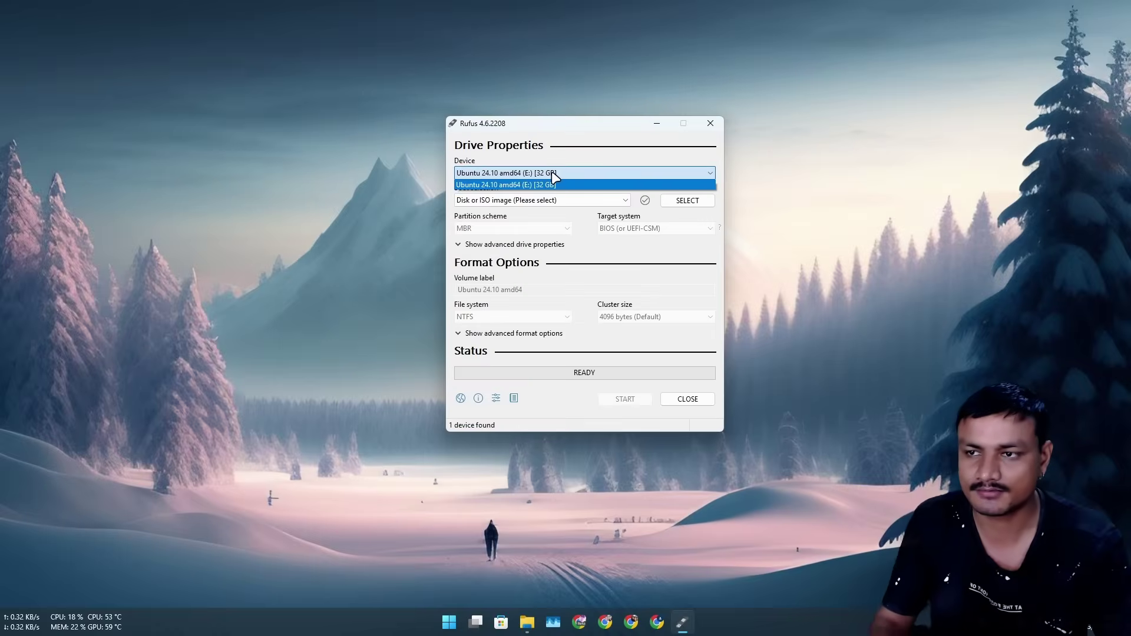
click(645, 319)
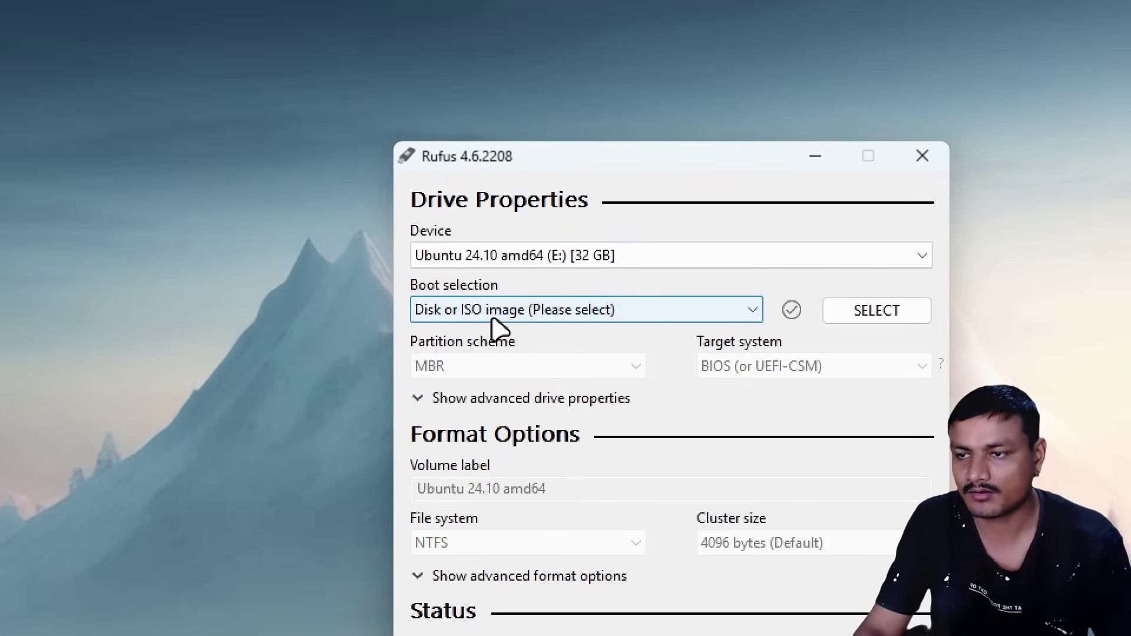
Step: Load Win11_24H2_English_x64.iso as the boot image and reposition the Rufus window
click(886, 312)
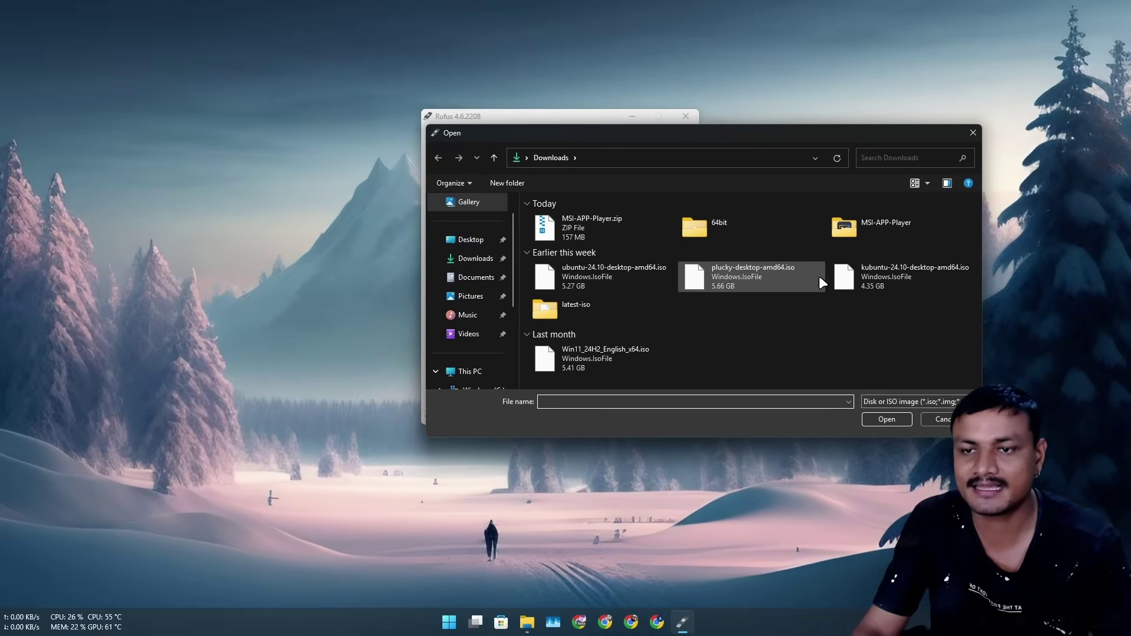
click(629, 356)
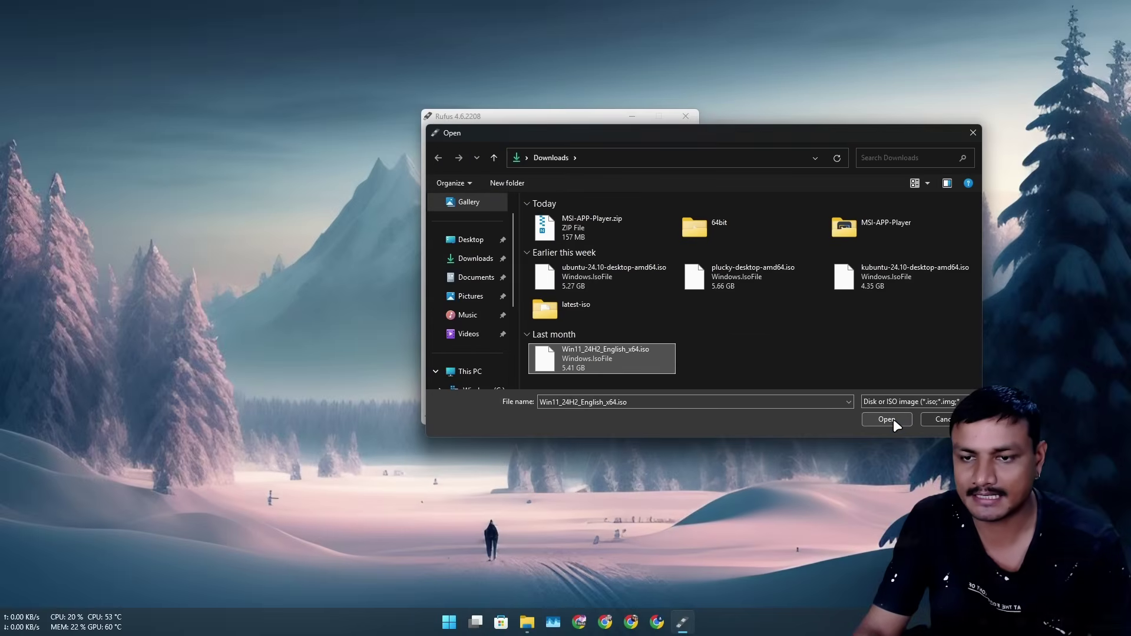
click(898, 382)
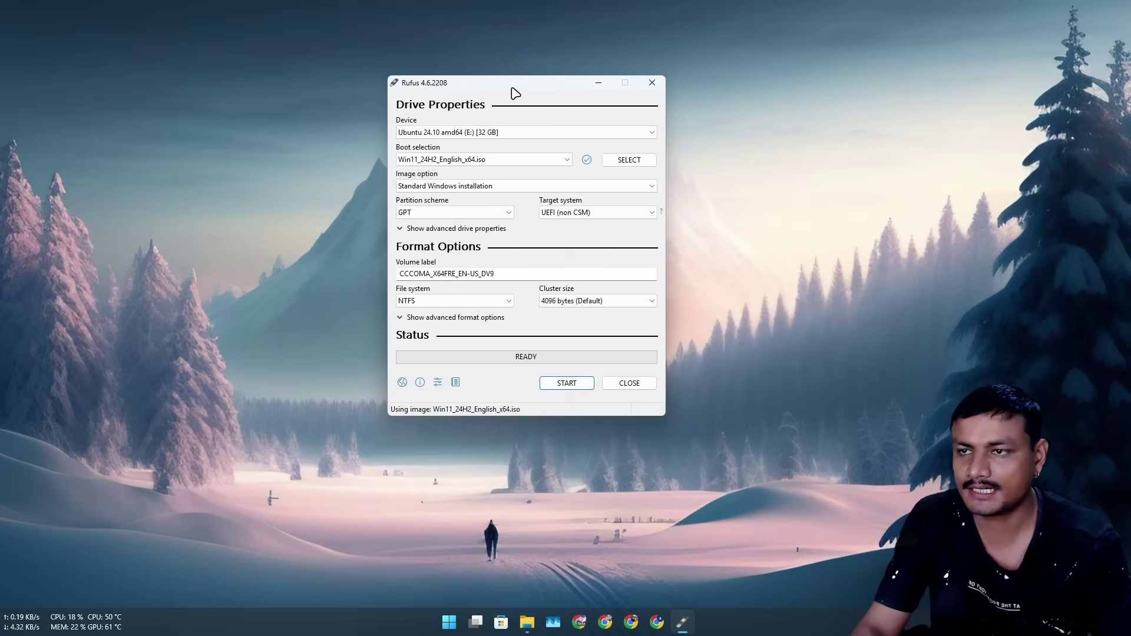
drag(512, 91, 530, 101)
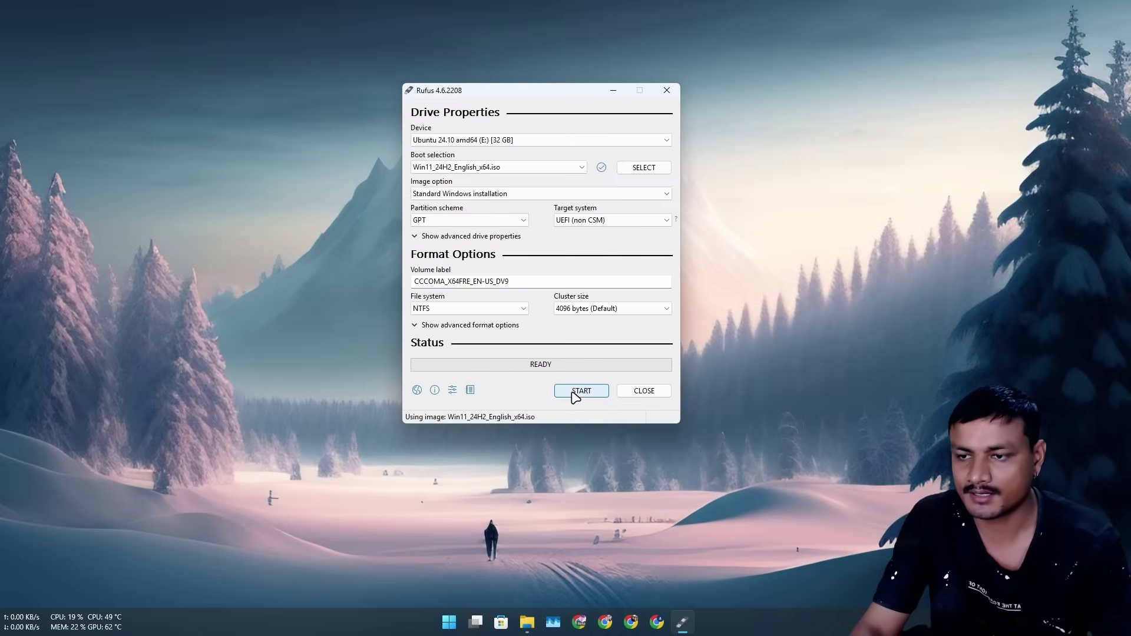
Step: Write the ISO with the Windows customisations, accept the data erase, and close Rufus at READY
click(580, 391)
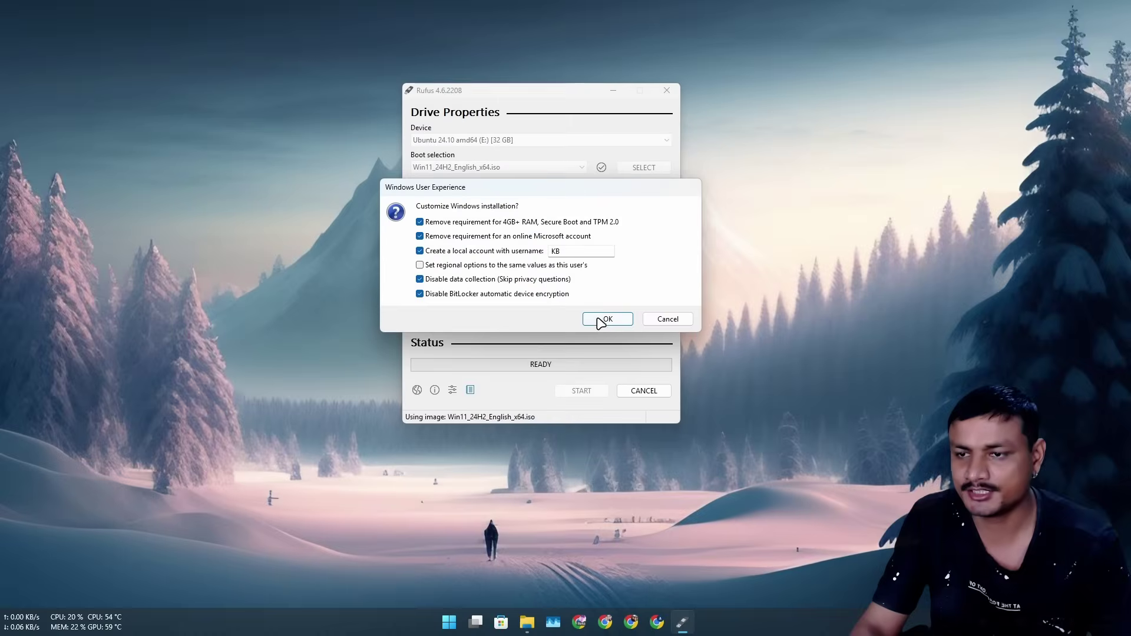
click(608, 320)
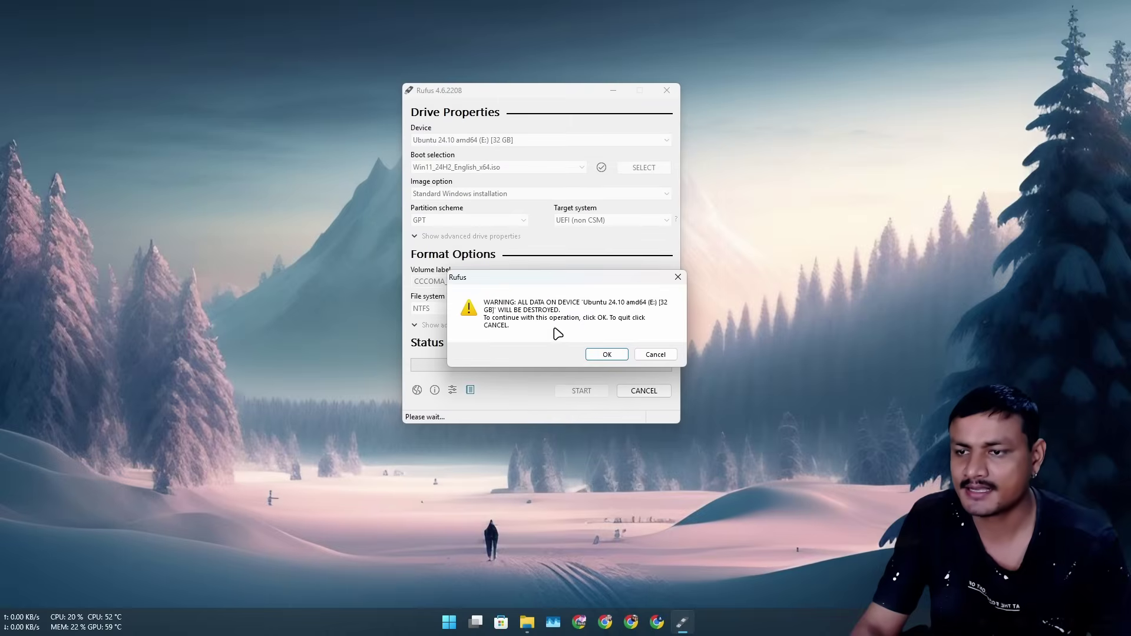
click(607, 355)
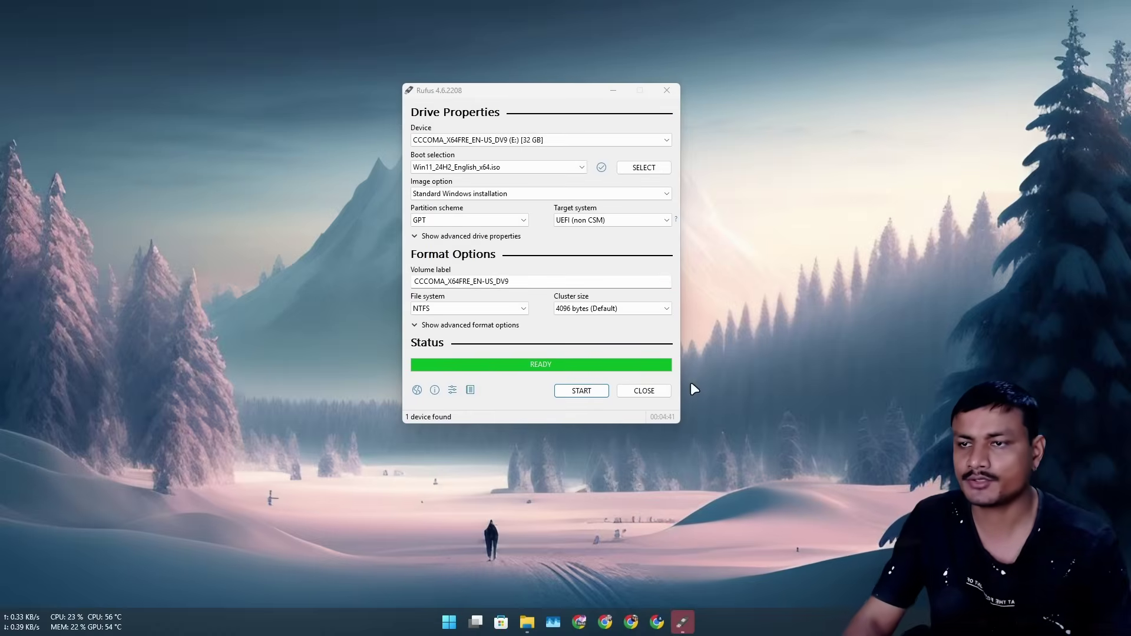
click(643, 390)
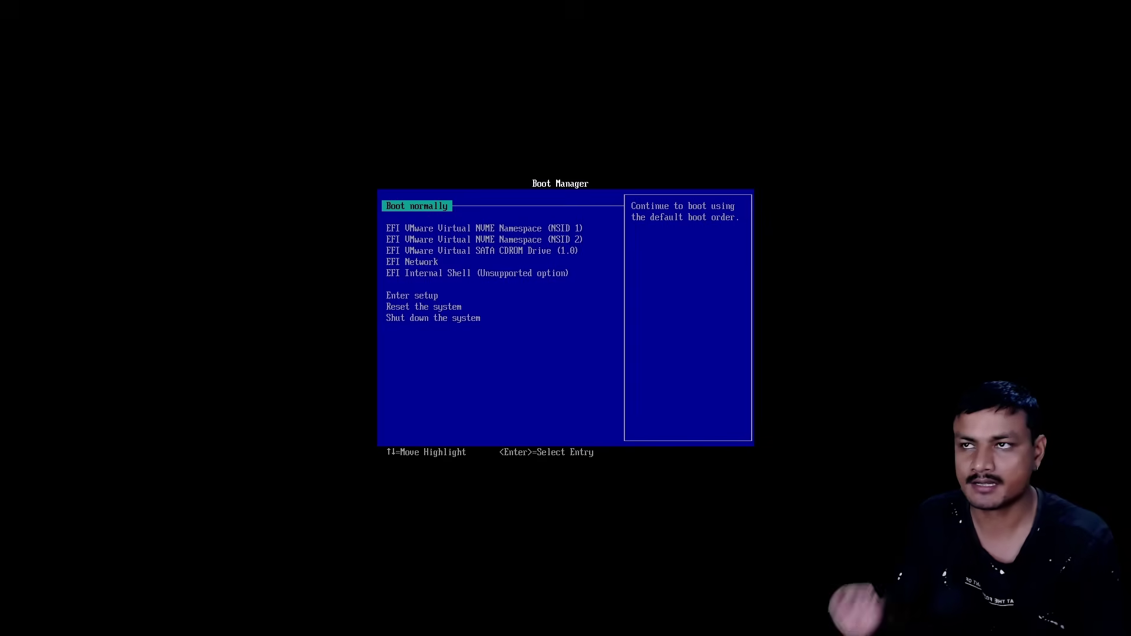
Step: Highlight the EFI VMware Virtual NVME Namespace (NSID 2) boot entry
key(Down)
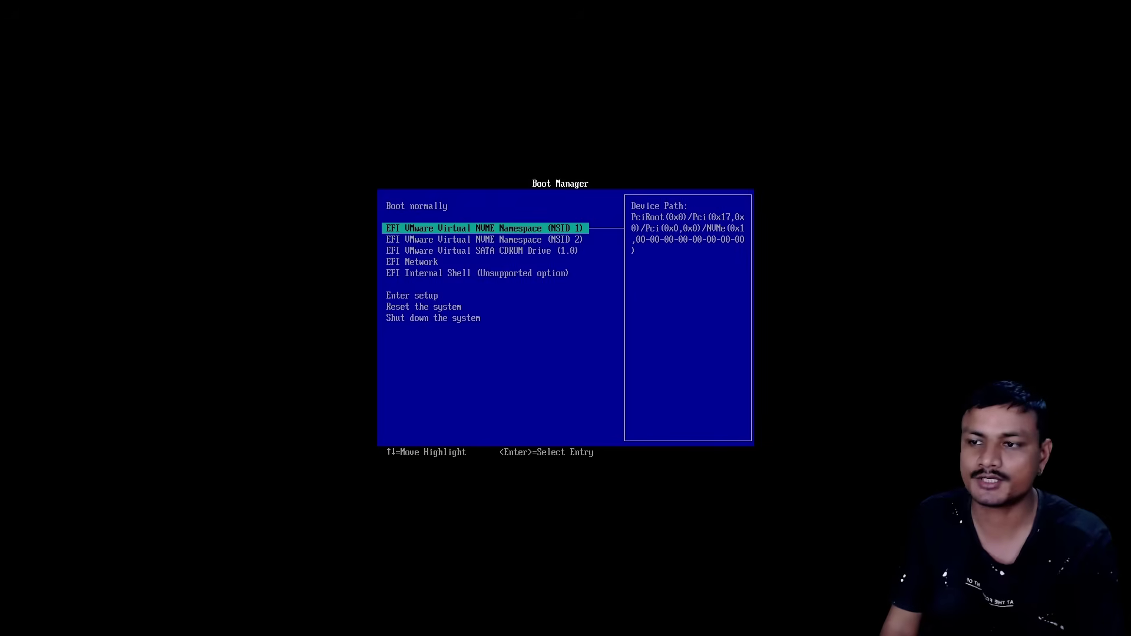
key(Down)
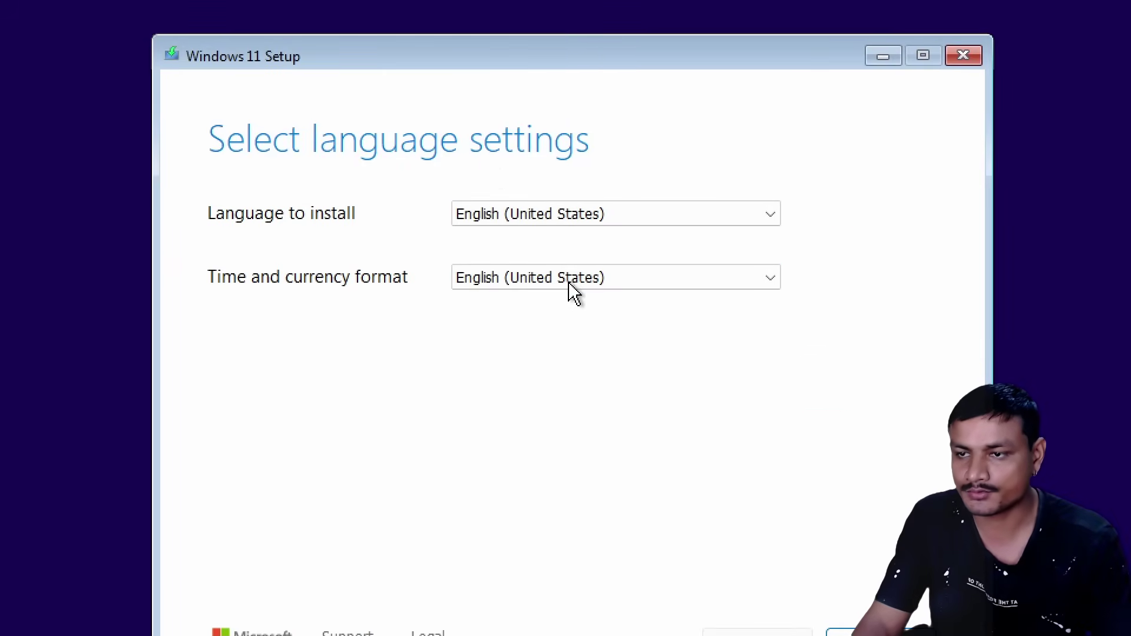
Step: Set the time and currency format to English (world) and continue
click(569, 284)
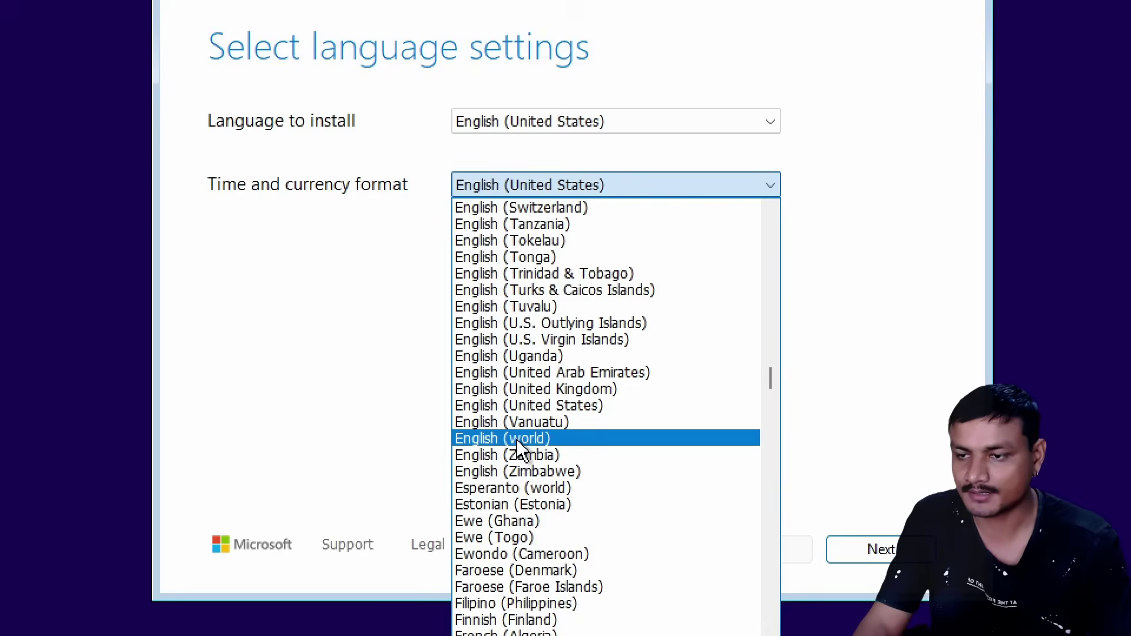
click(517, 439)
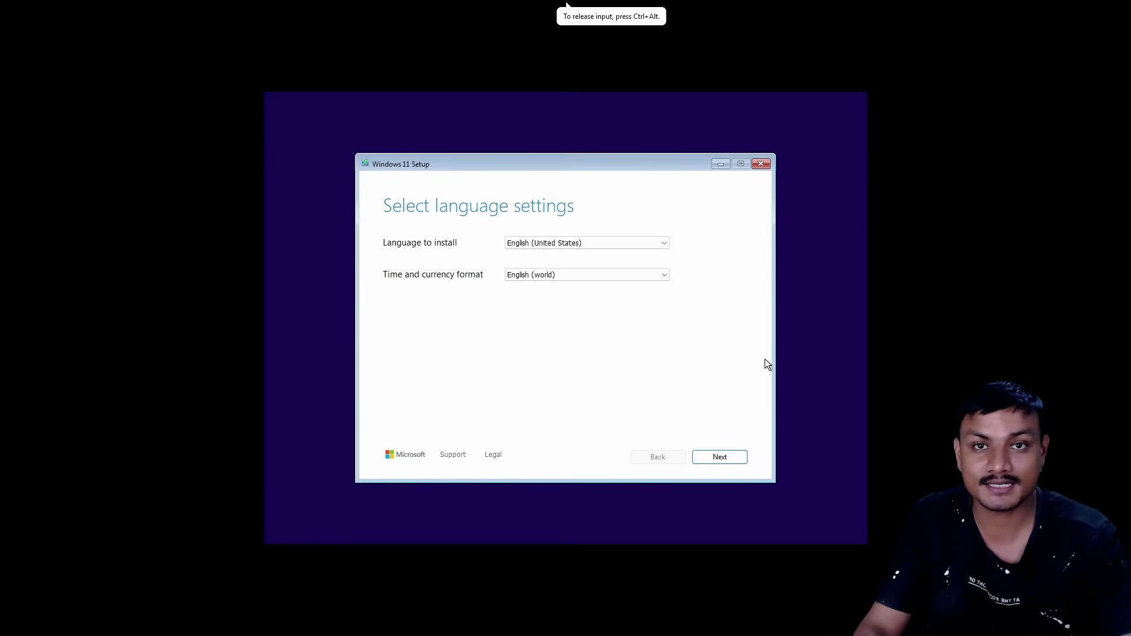
click(718, 457)
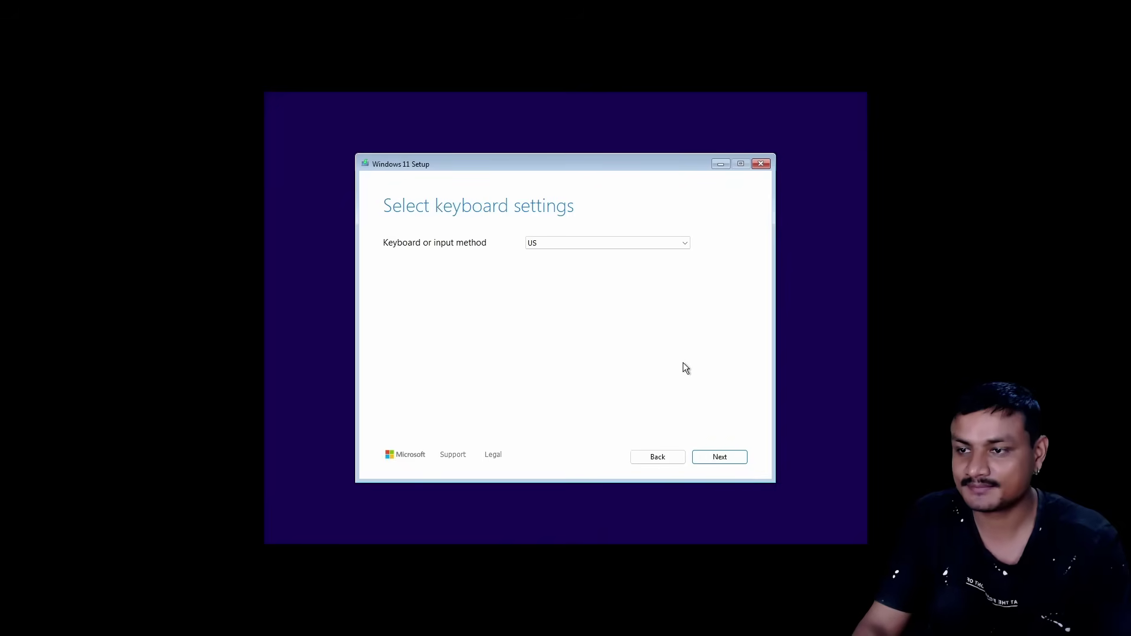
Step: Keep the US keyboard and agree that all files and settings will be deleted
click(713, 459)
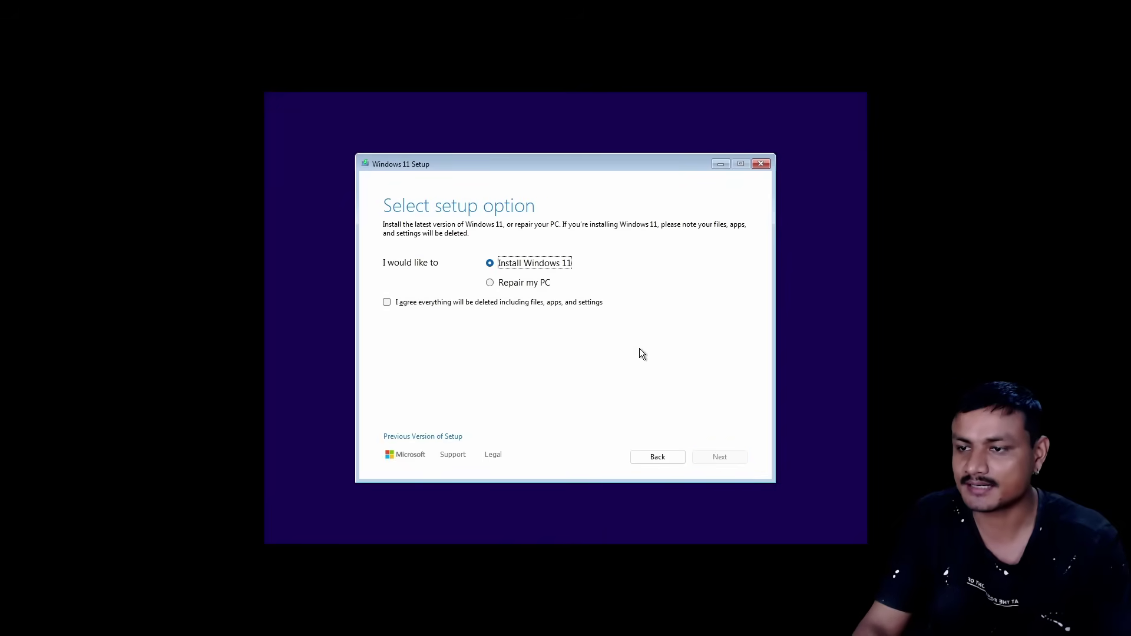
click(427, 303)
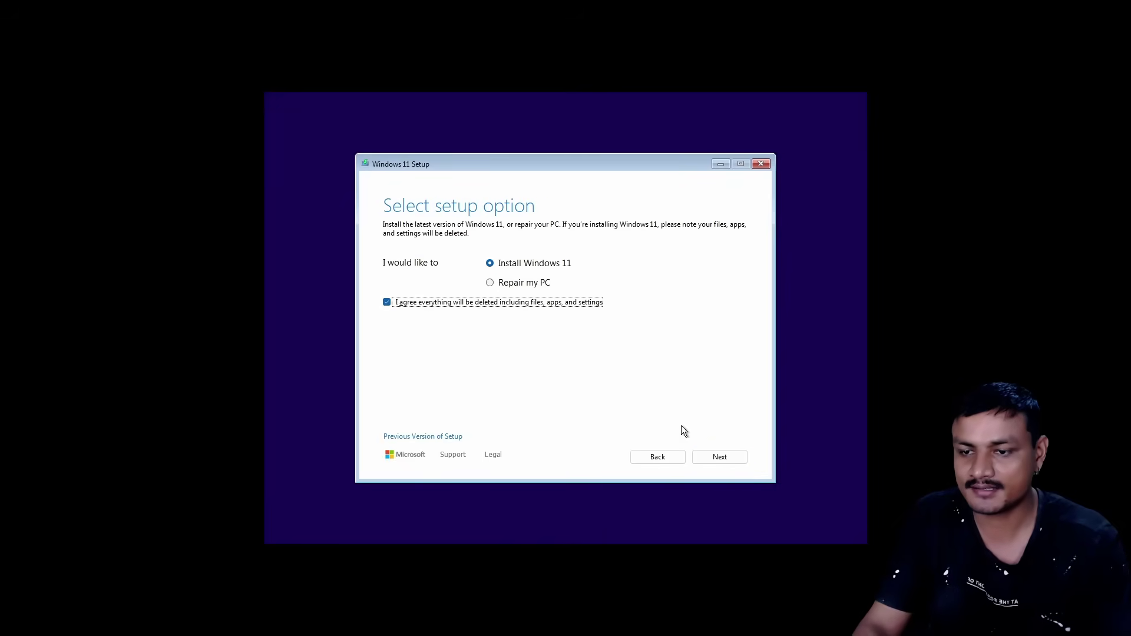
click(715, 458)
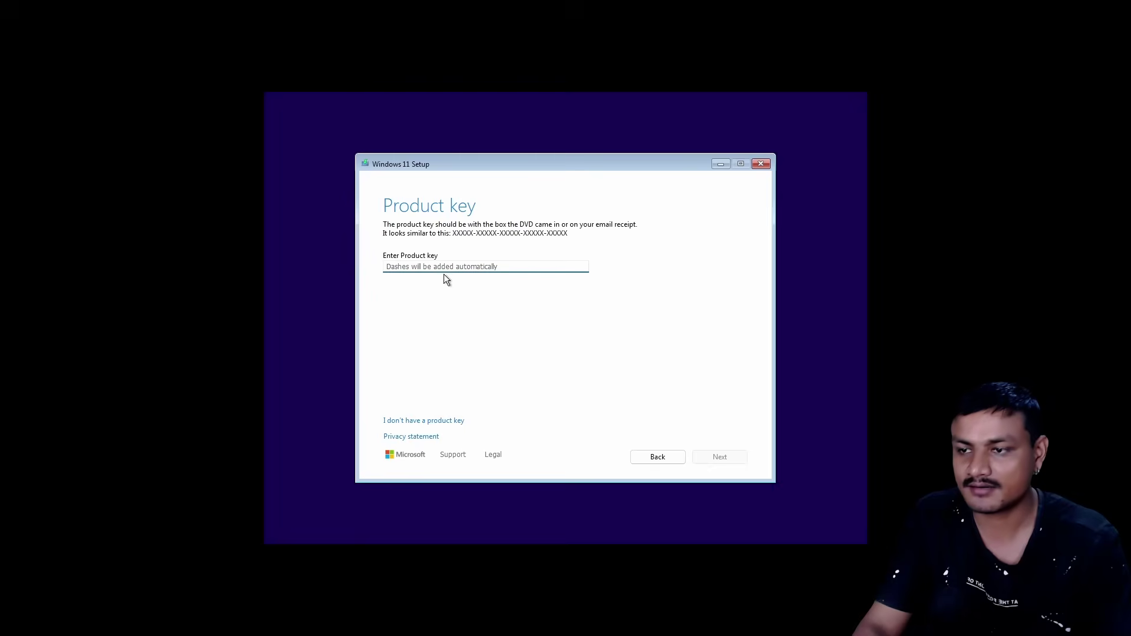
Step: Skip the product key, choose Windows 11 Pro, and accept the licence terms
click(438, 420)
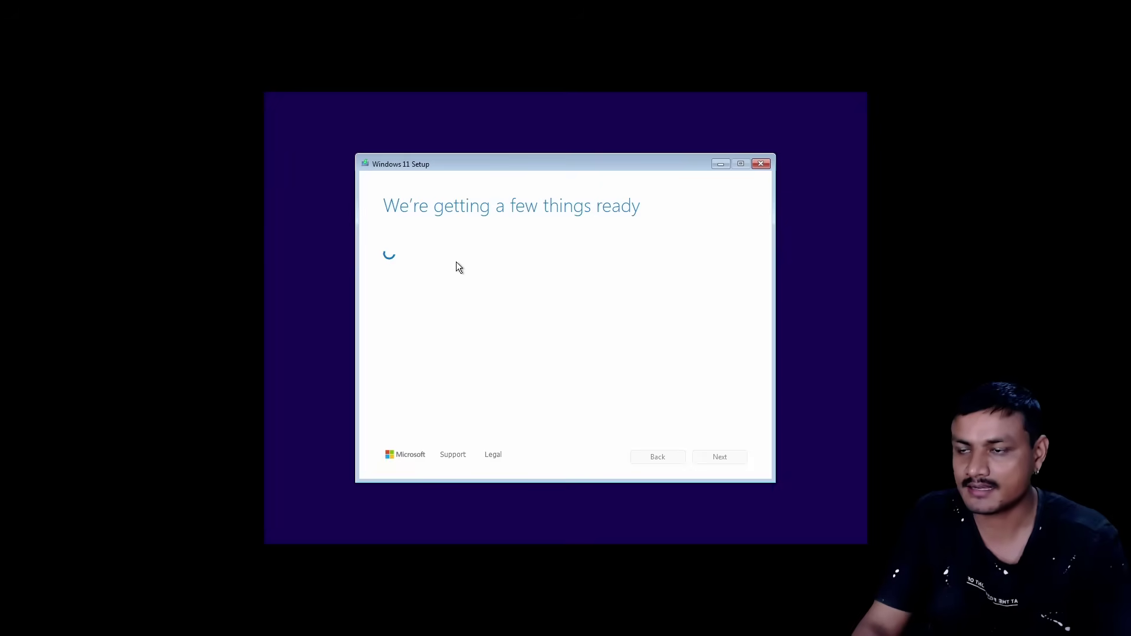
click(434, 324)
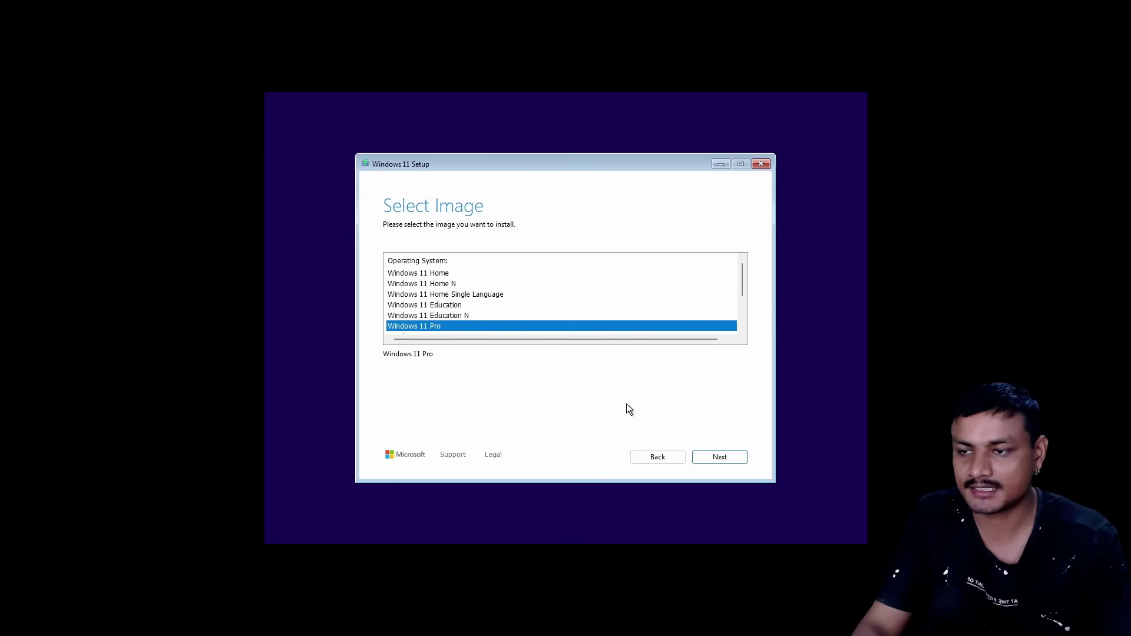
click(720, 457)
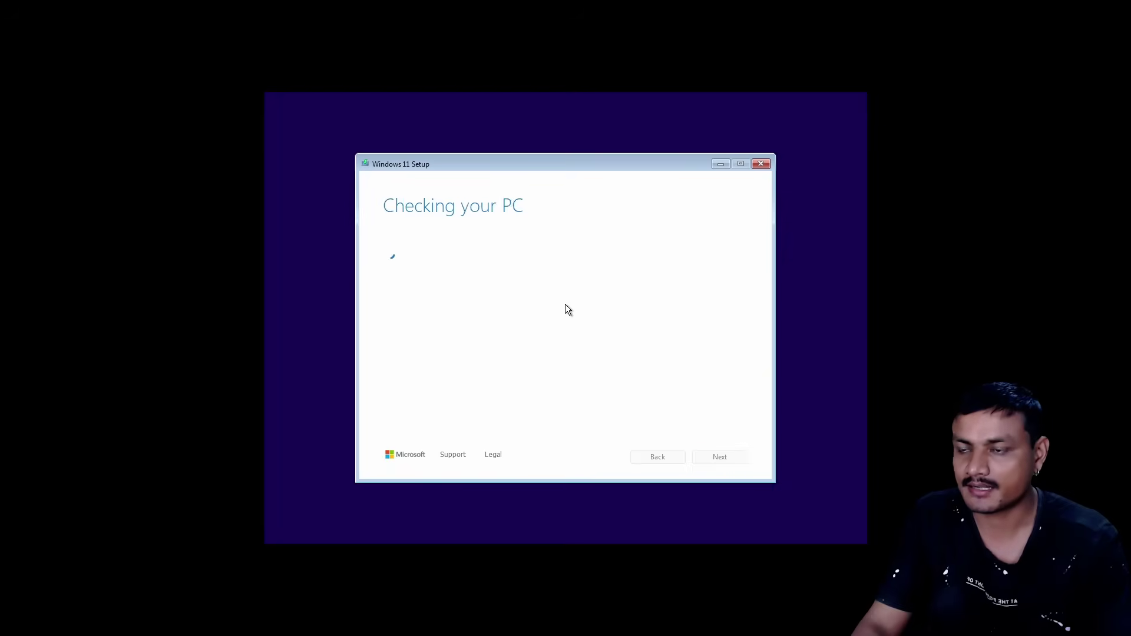
scroll(569, 303, down, 10)
click(710, 457)
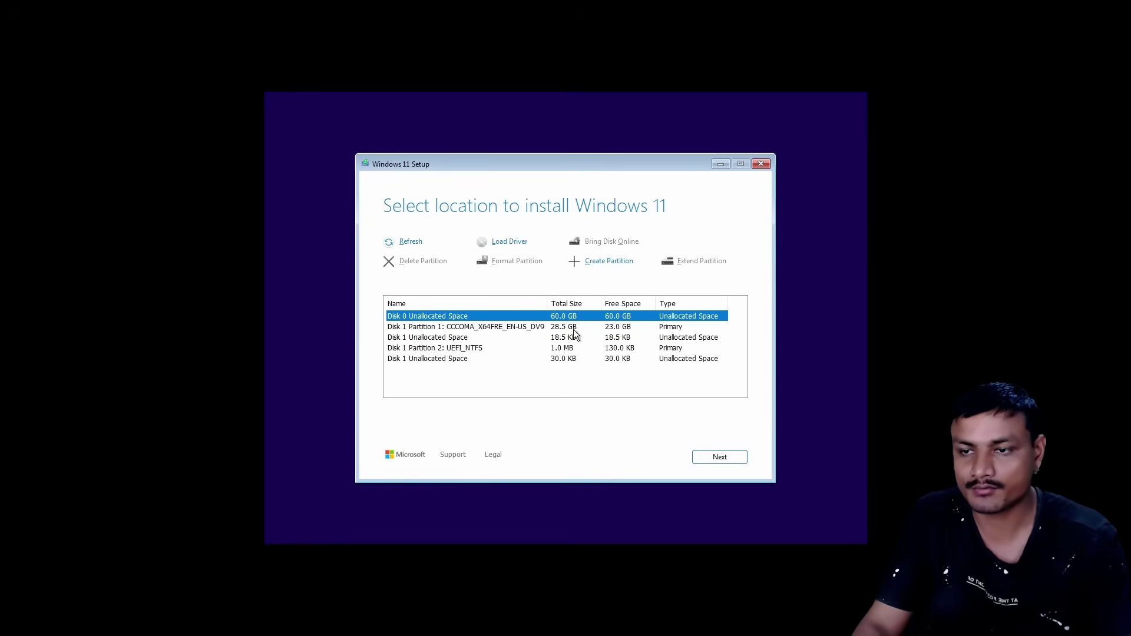
Step: Install Windows 11 Pro onto Disk 0's 60 GB unallocated space
key(Return)
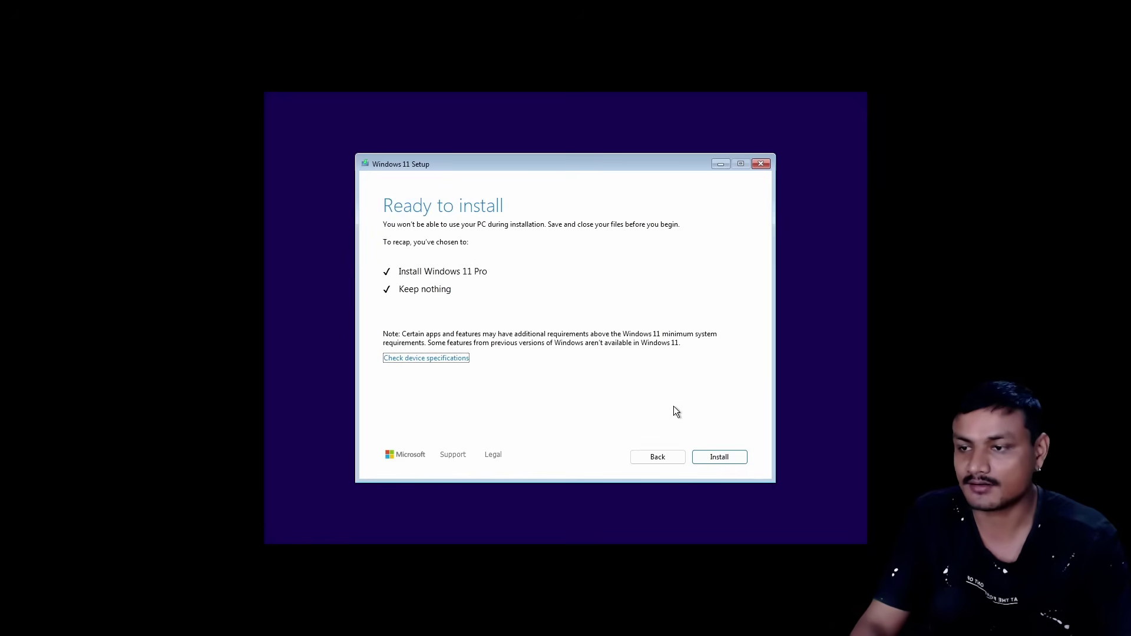
click(724, 457)
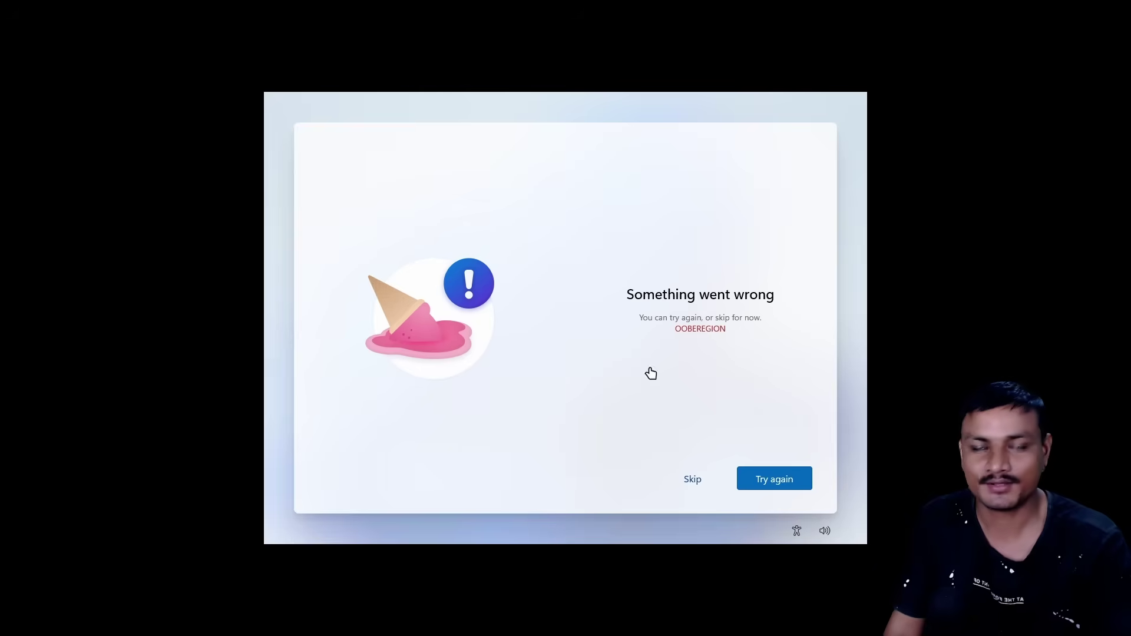
Step: Skip the OOBEREGION error, keep the US keyboard layout, and add no second layout
click(693, 480)
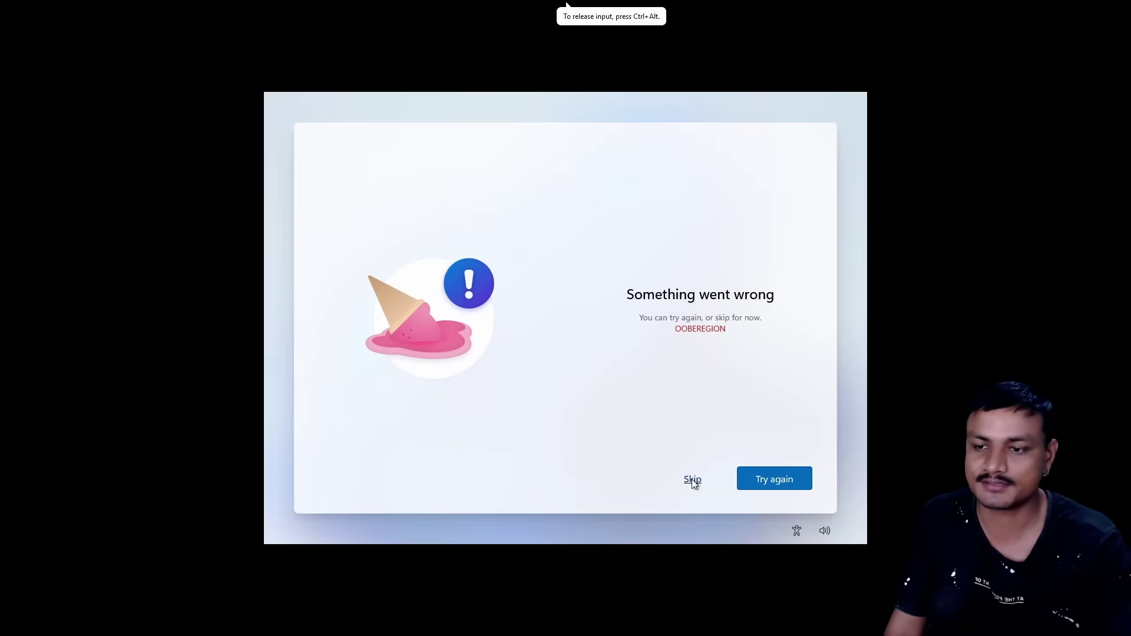
click(692, 480)
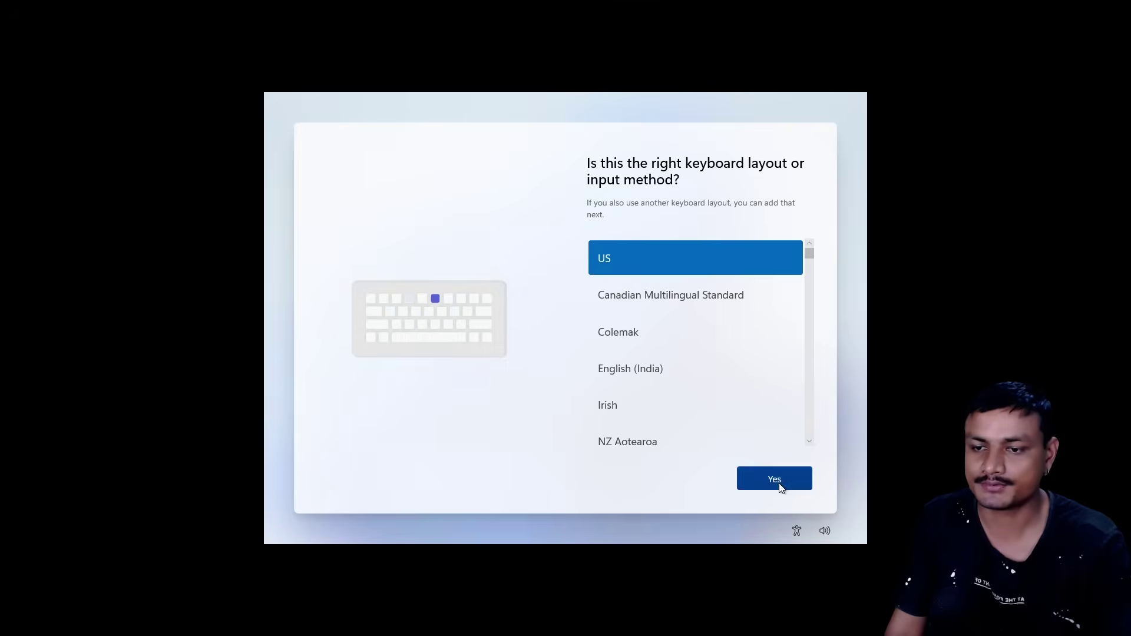
click(779, 483)
click(750, 478)
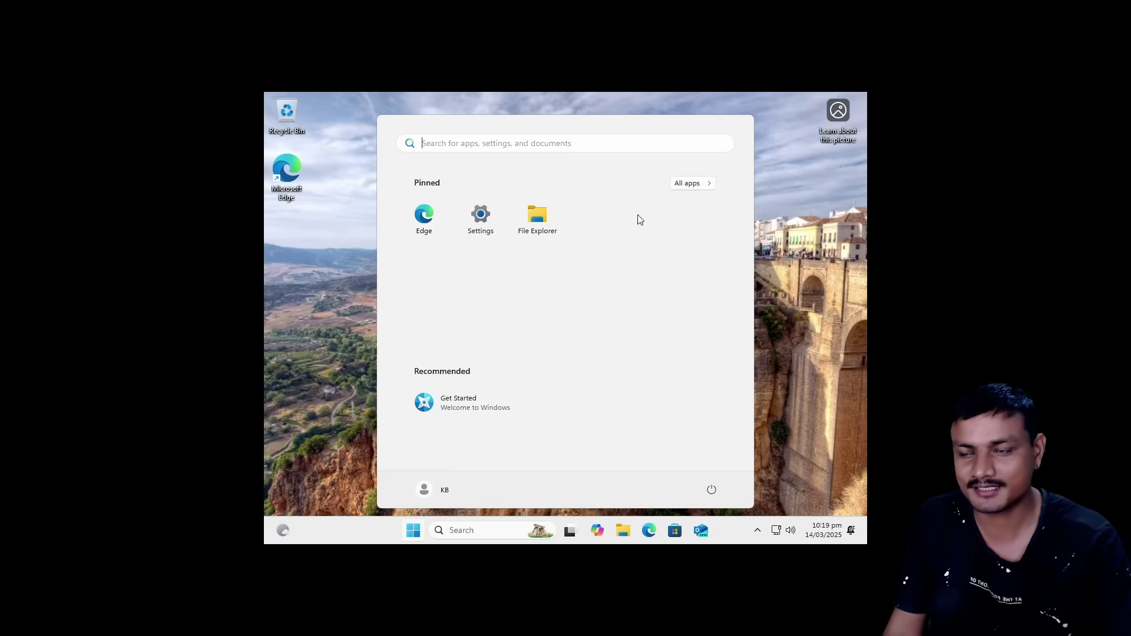
Step: Scroll through the preinstalled apps in Start's All apps list
click(690, 184)
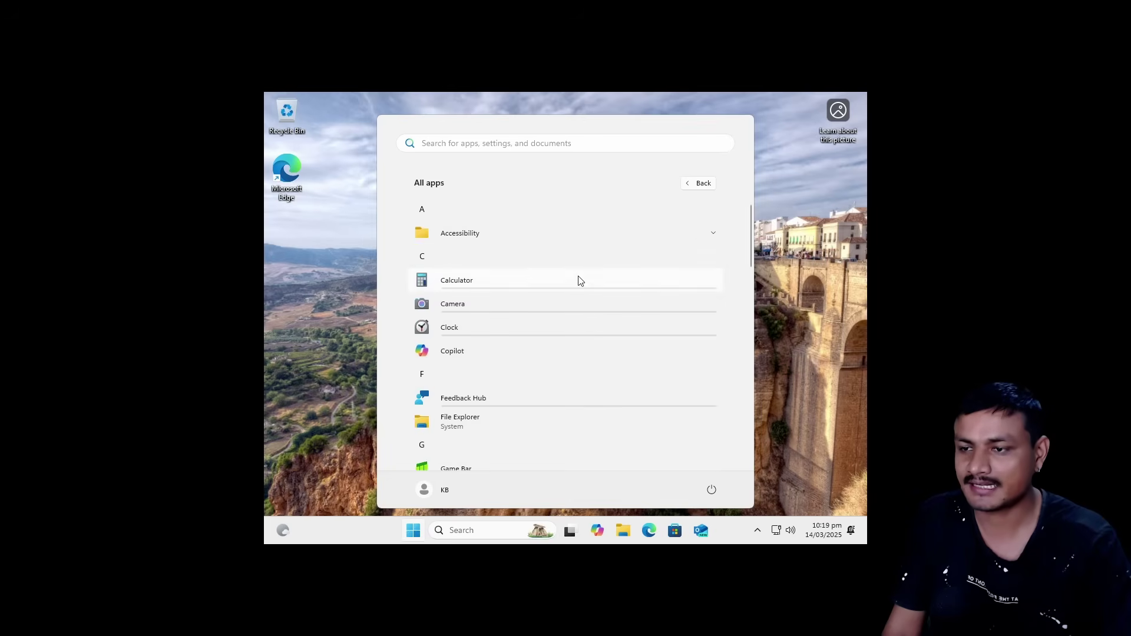
scroll(507, 335, down, 5)
scroll(506, 333, down, 8)
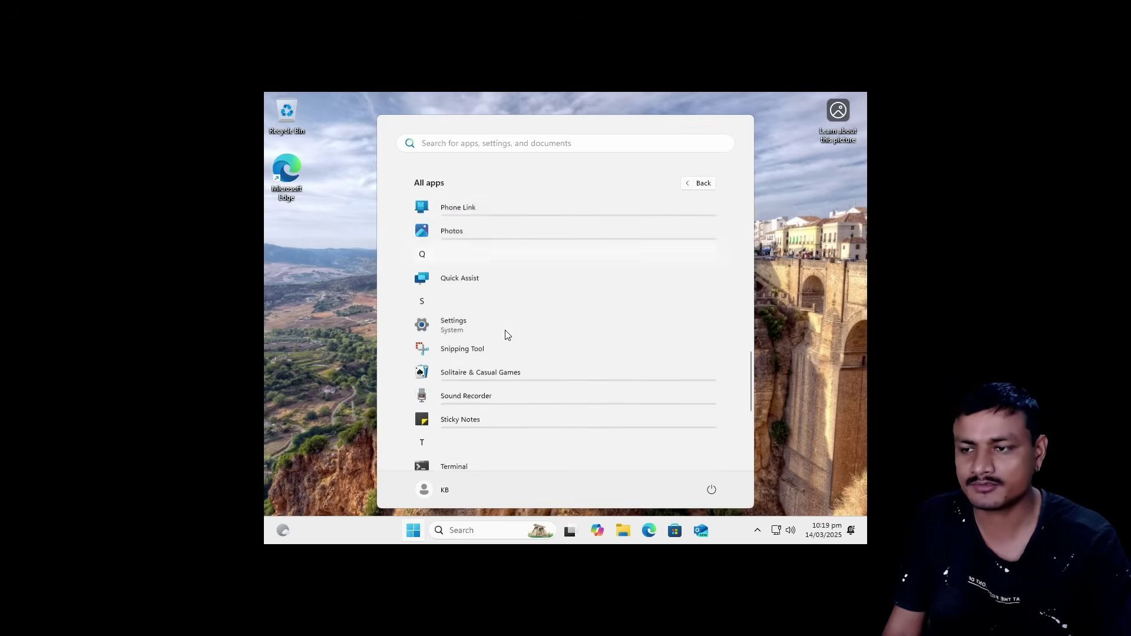
scroll(512, 353, up, 3)
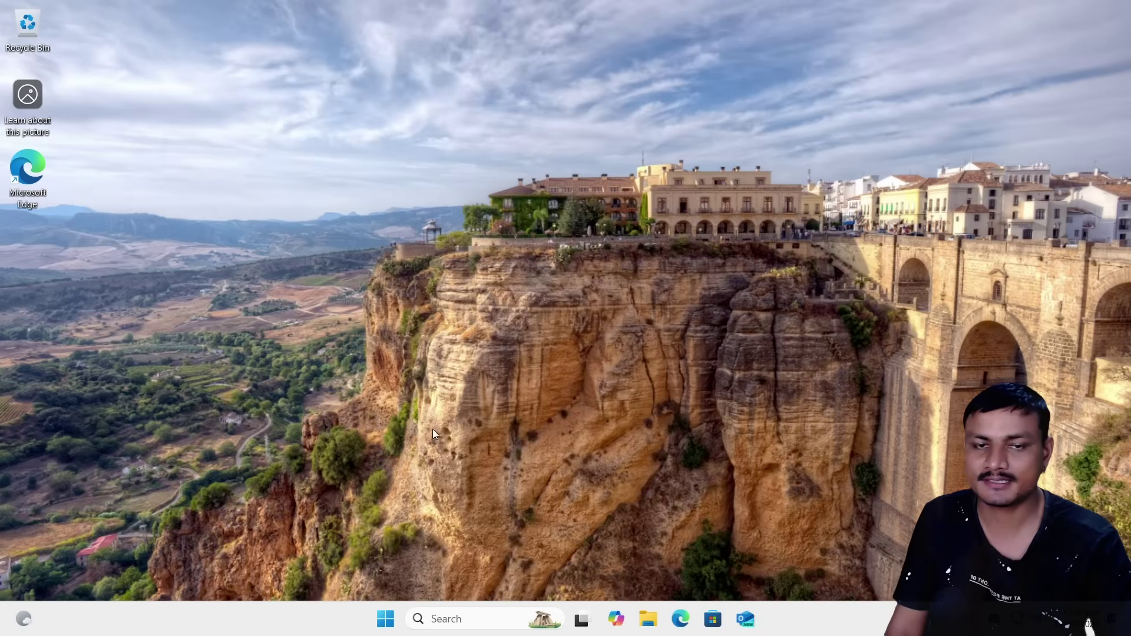
Step: Check the local account's details, scroll All apps again, and dismiss the Start menu
click(385, 619)
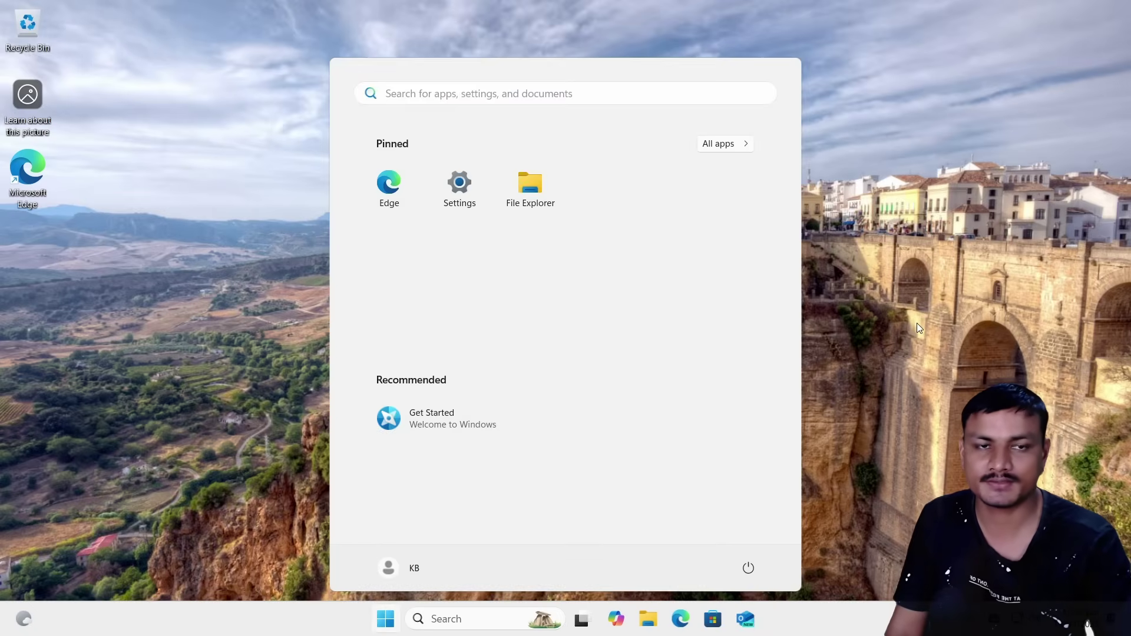
click(400, 567)
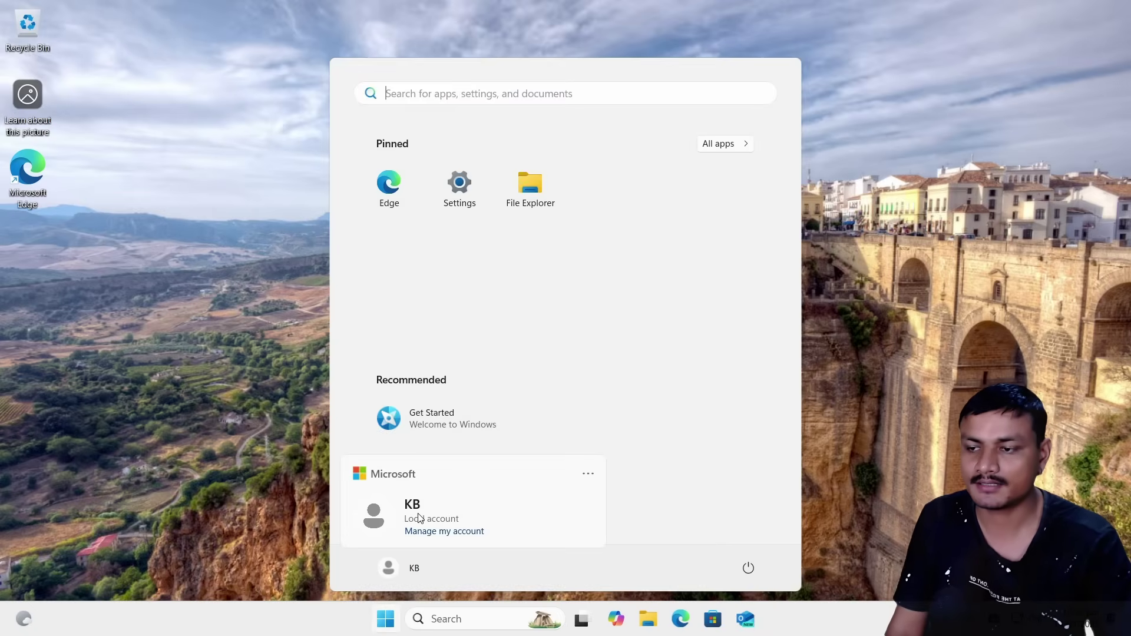
click(585, 273)
scroll(524, 298, down, 1)
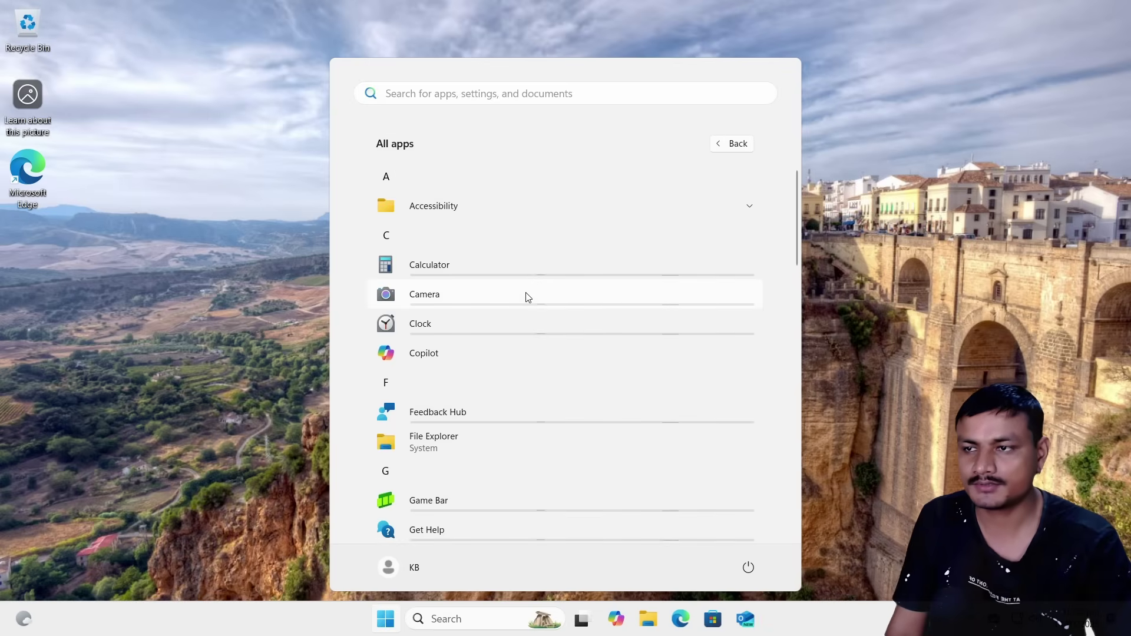
scroll(530, 351, down, 8)
scroll(530, 348, down, 5)
key(Escape)
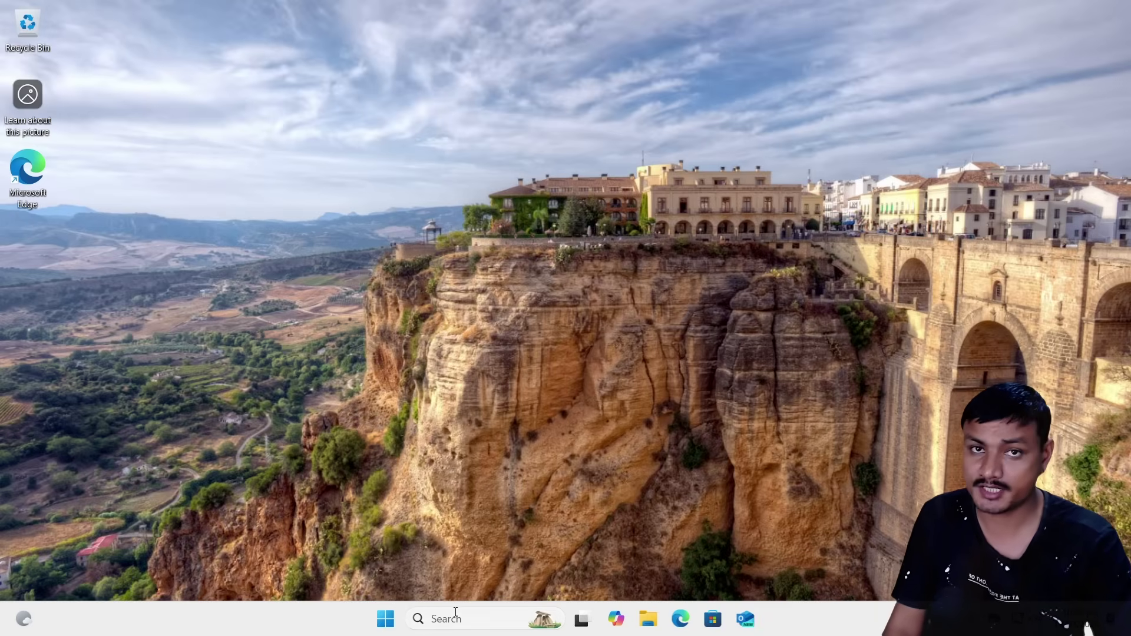
Step: Open Settings > Apps > Installed apps from the Start right-click menu and scroll its 28 apps
click(387, 619)
right_click(387, 619)
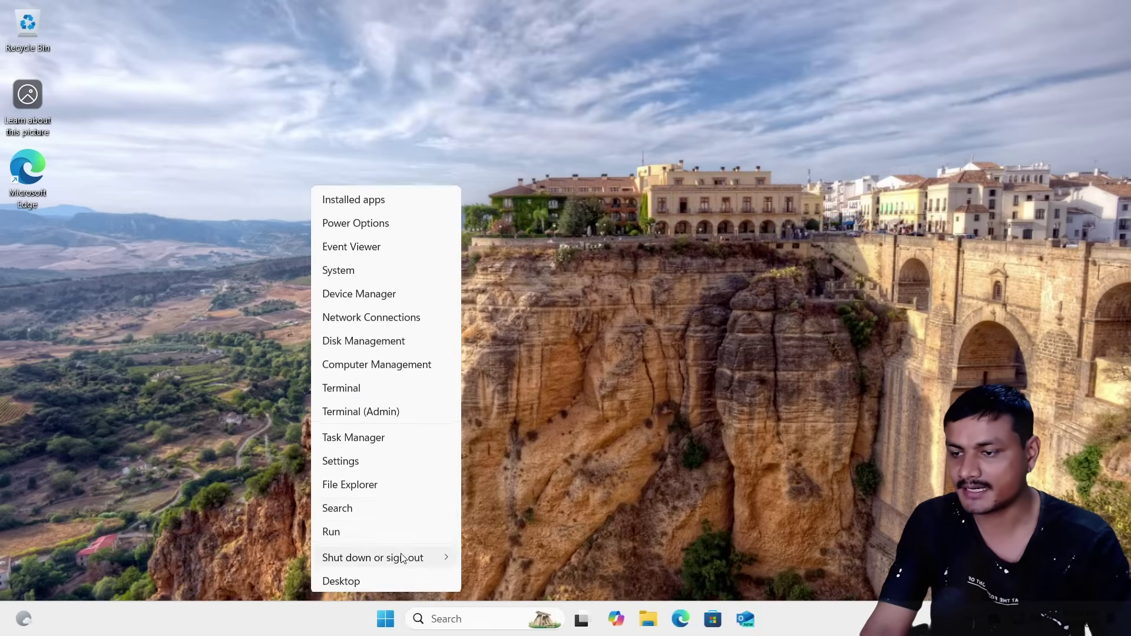
click(353, 459)
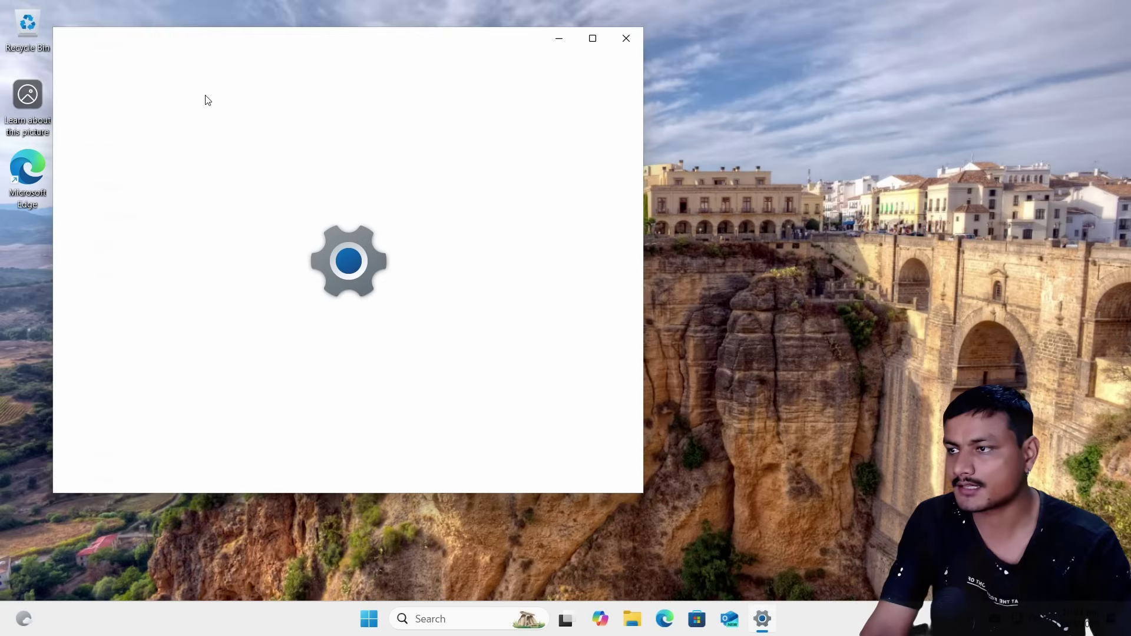
scroll(135, 305, down, 1)
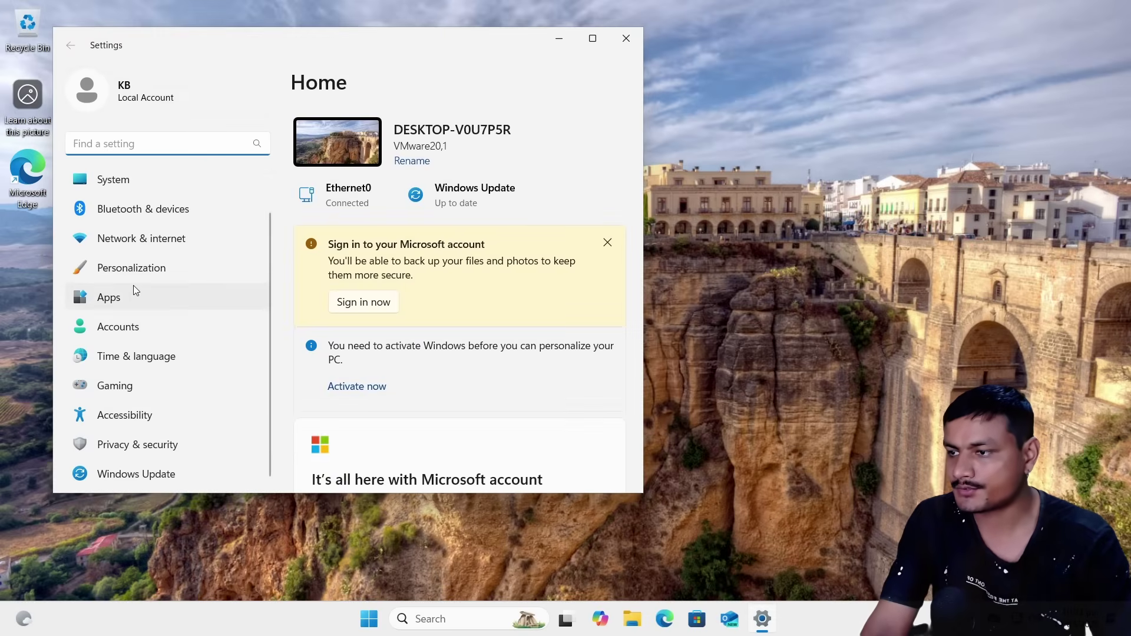
click(131, 295)
click(415, 148)
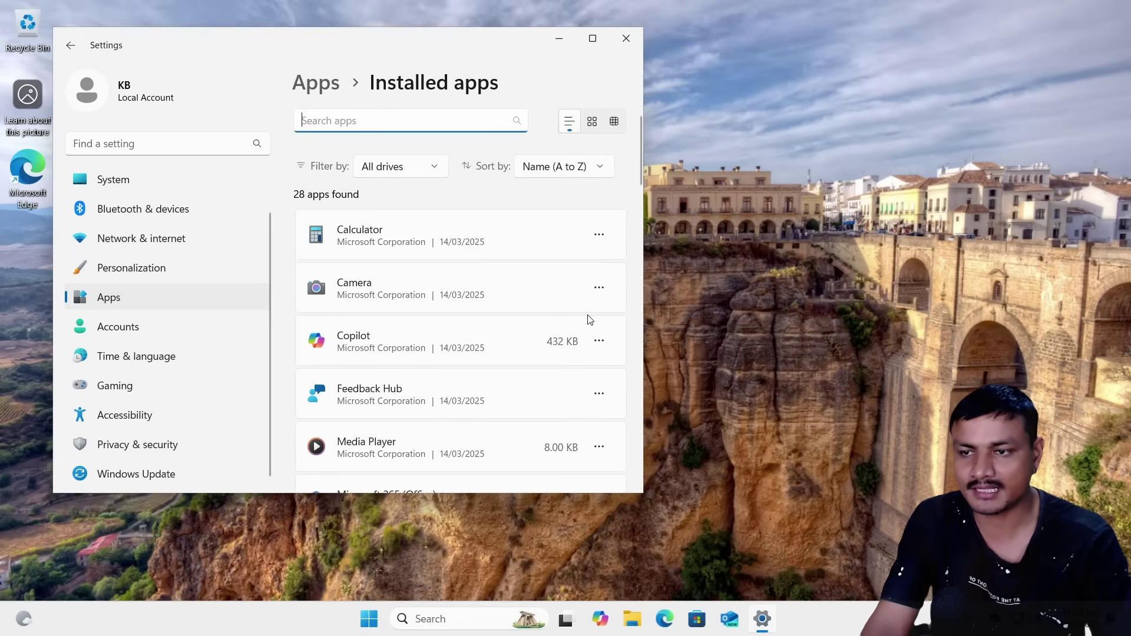
scroll(599, 341, down, 5)
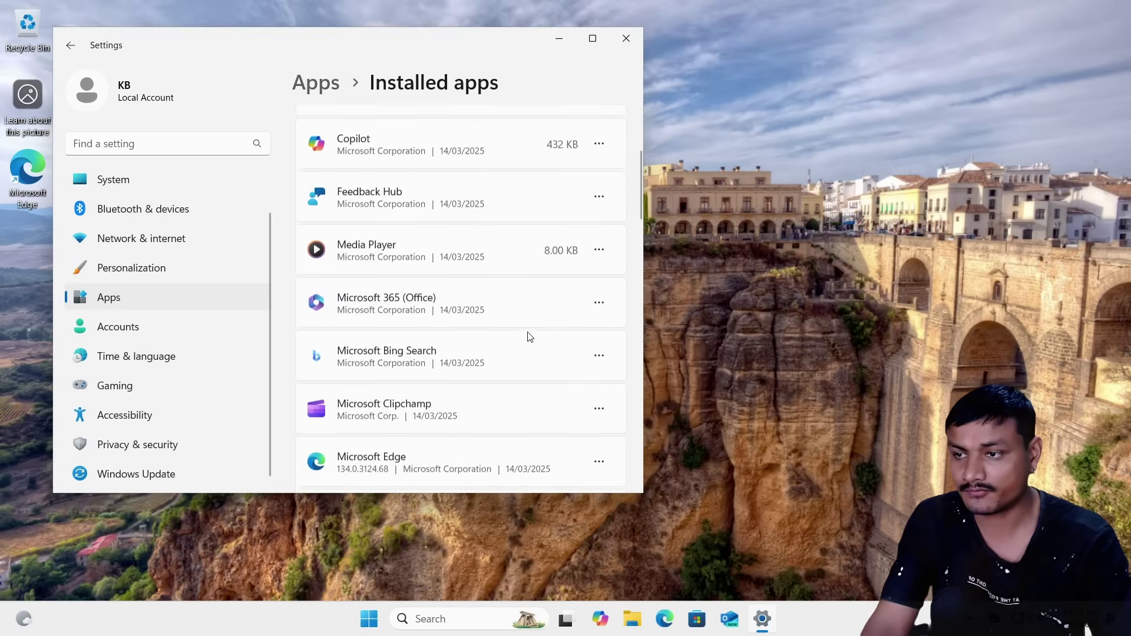
scroll(515, 318, up, 1)
scroll(515, 318, down, 3)
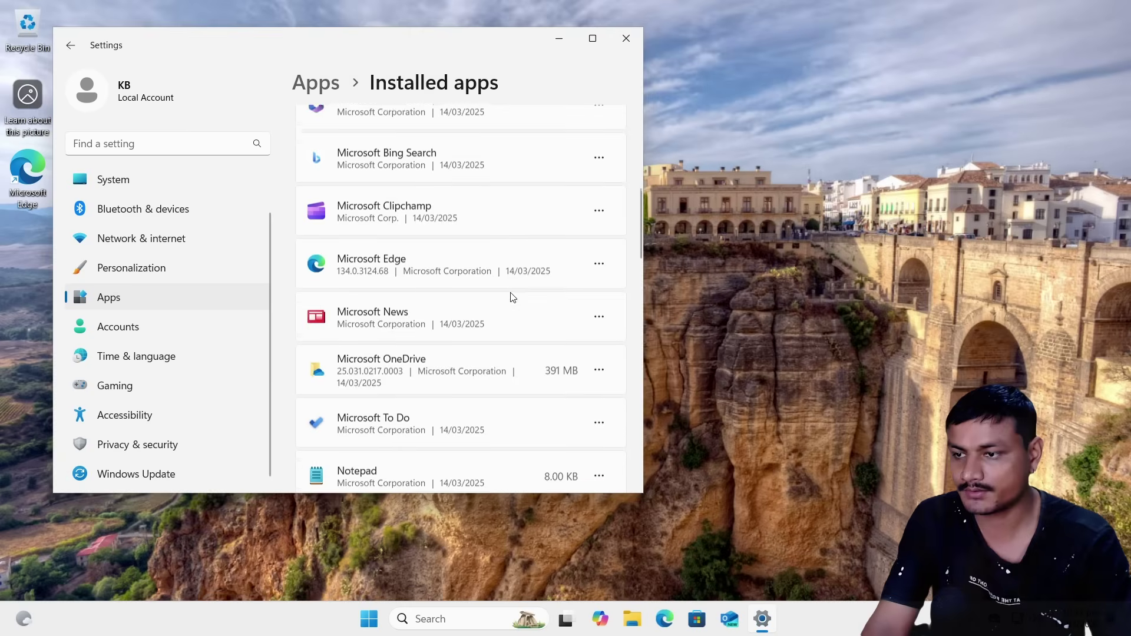
scroll(522, 314, down, 1)
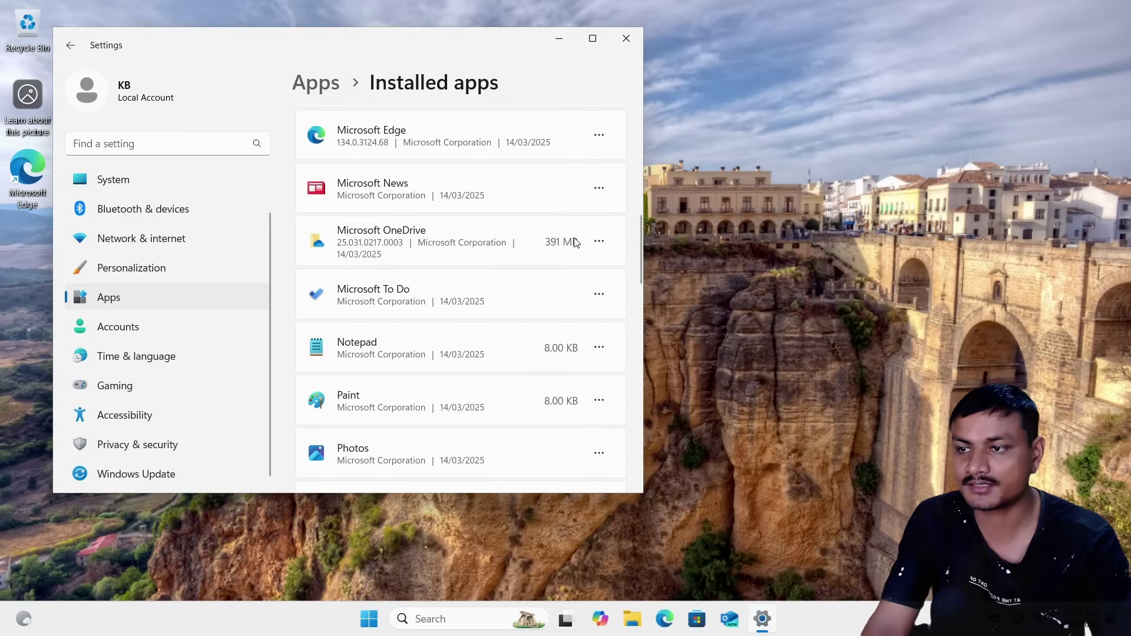
Step: Uninstall Microsoft OneDrive from the Installed apps list
click(599, 242)
click(571, 239)
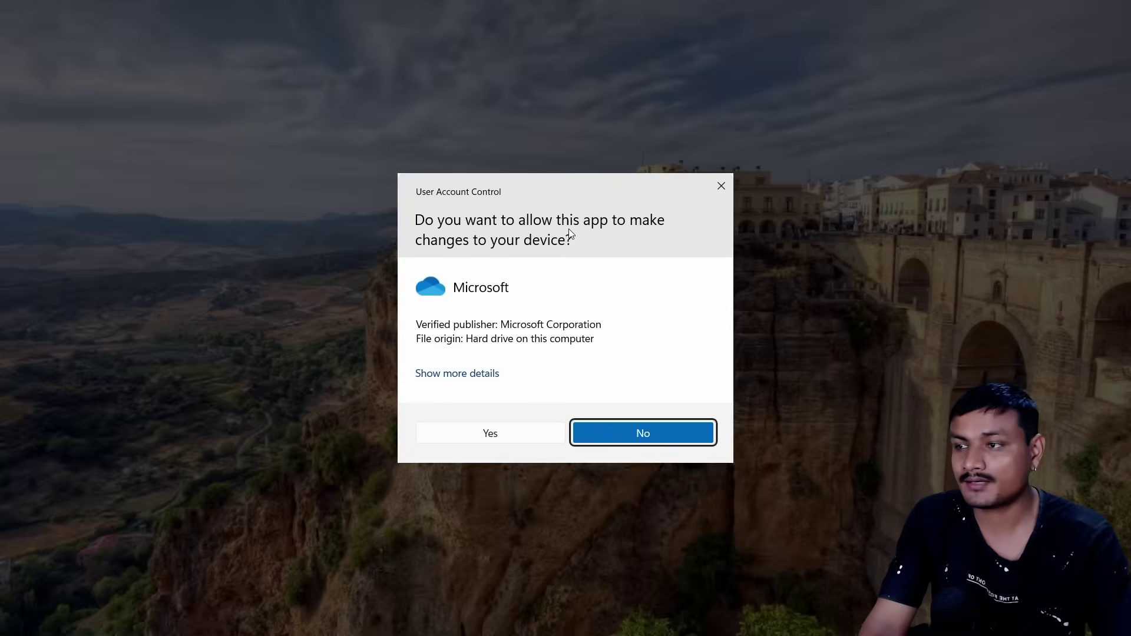
click(501, 434)
key(super)
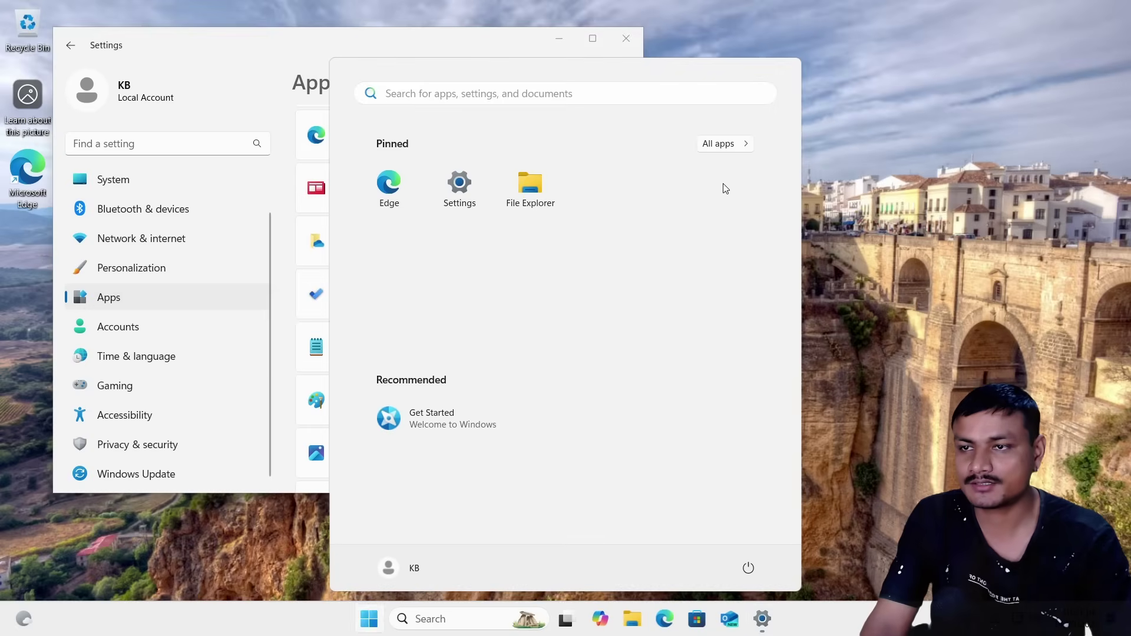
click(882, 172)
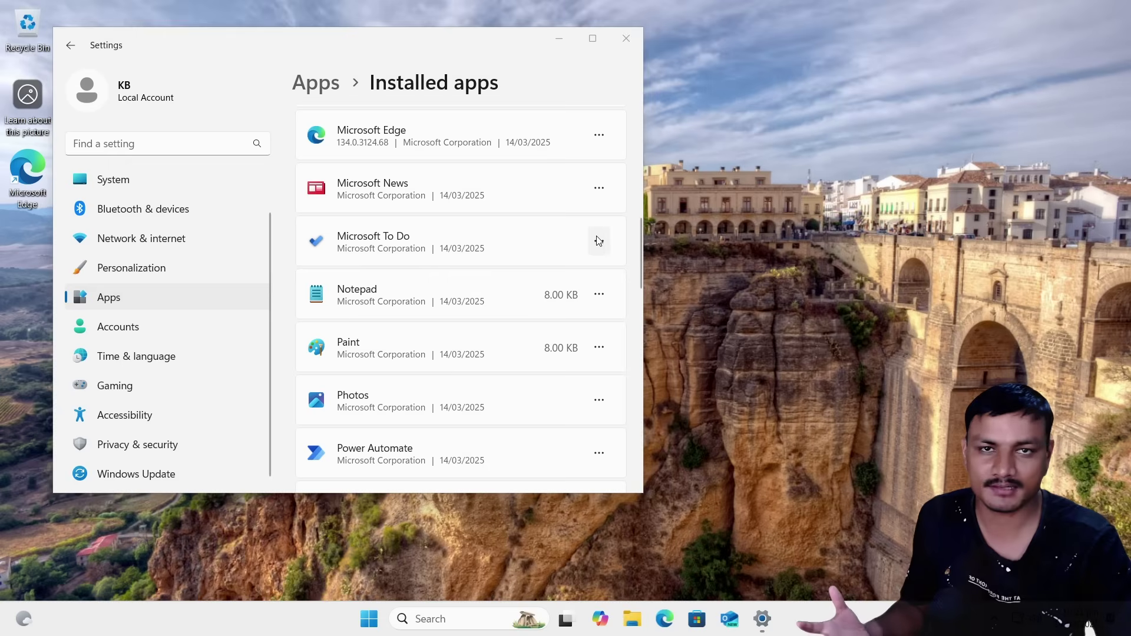
Step: Uninstall Microsoft Bing Search
scroll(596, 218, up, 2)
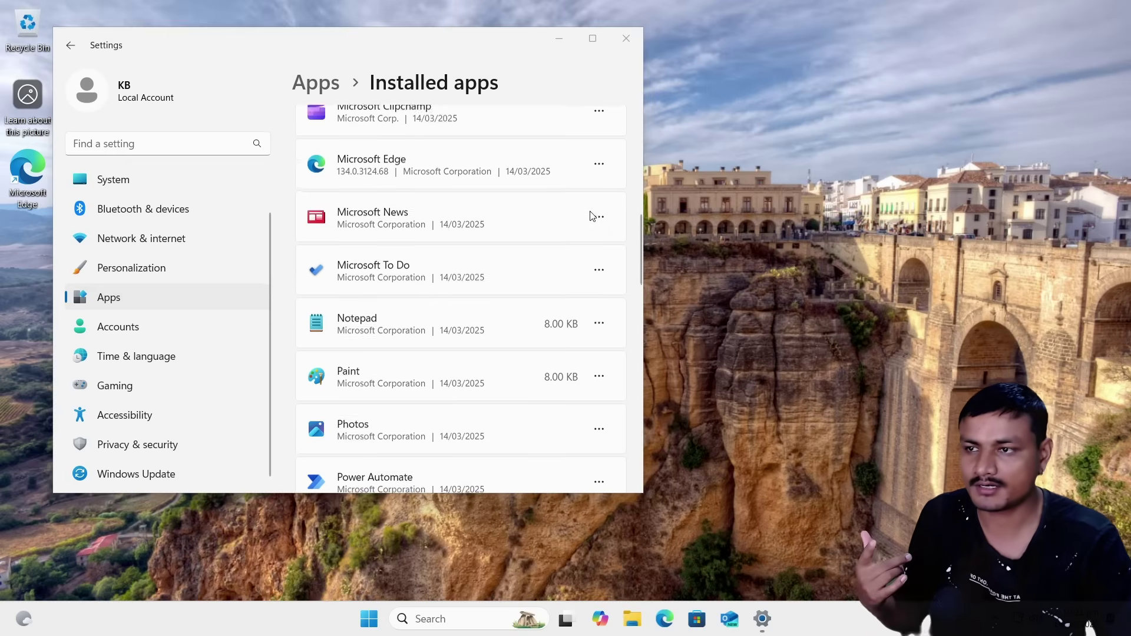
scroll(596, 212, up, 1)
click(596, 210)
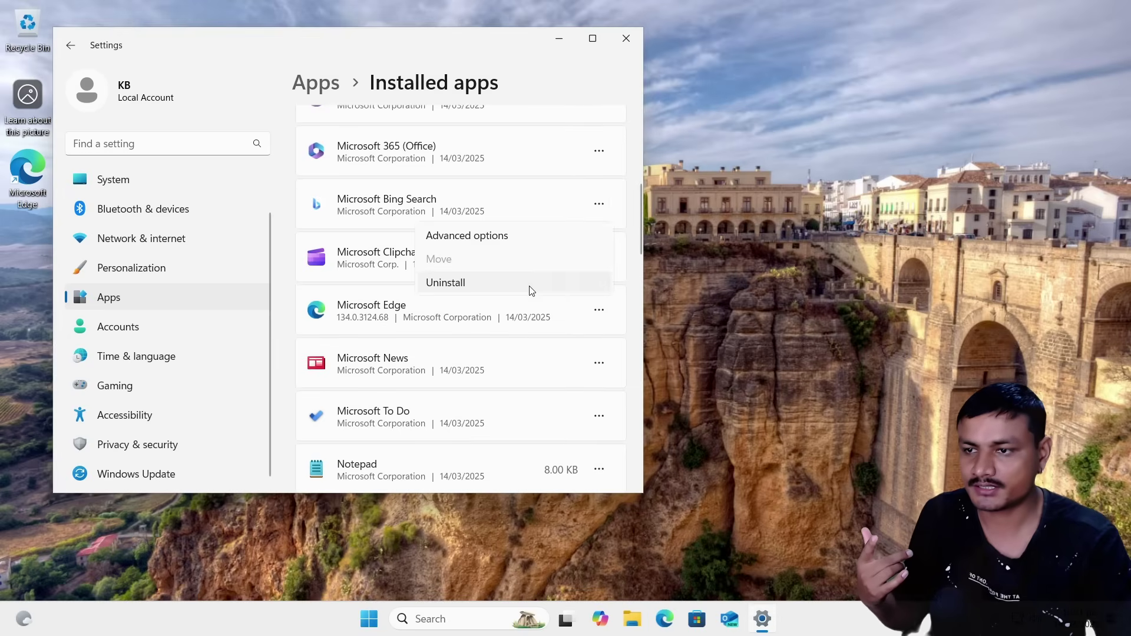
click(628, 272)
click(553, 271)
Step: Uninstall Microsoft 365 (Office)
scroll(560, 253, up, 1)
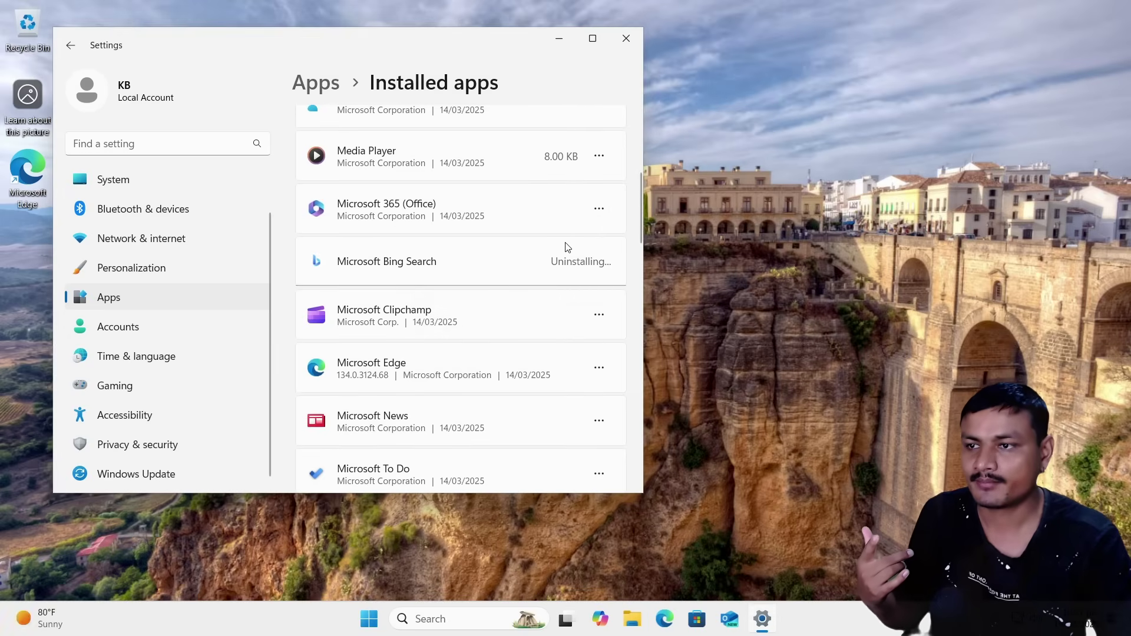
click(599, 212)
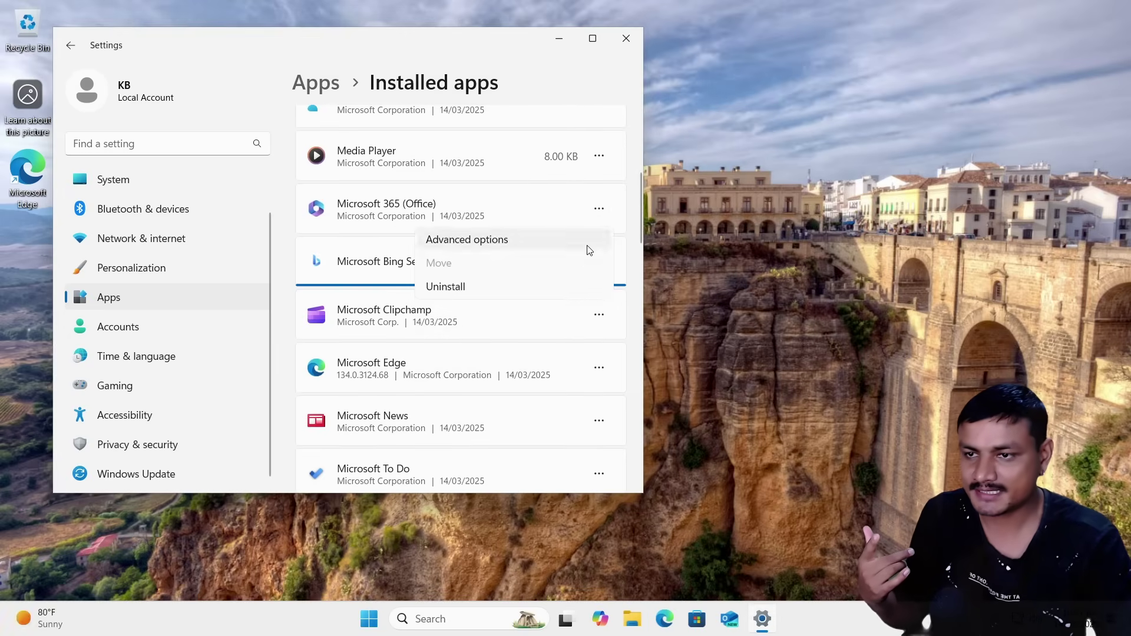
click(537, 292)
click(567, 285)
scroll(550, 277, up, 2)
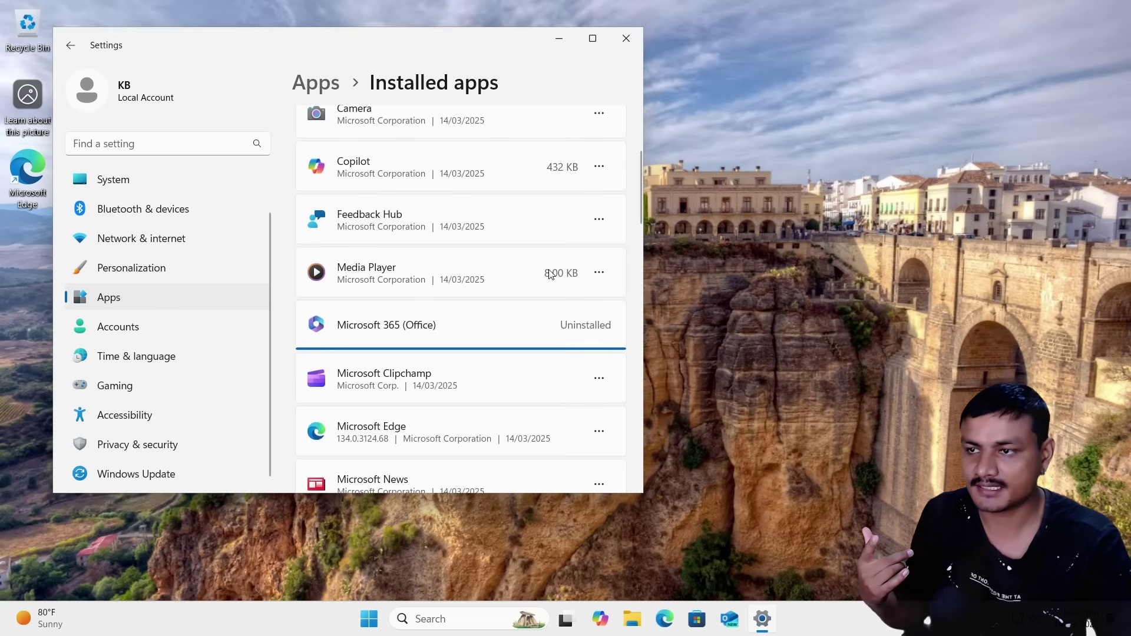
scroll(551, 273, up, 1)
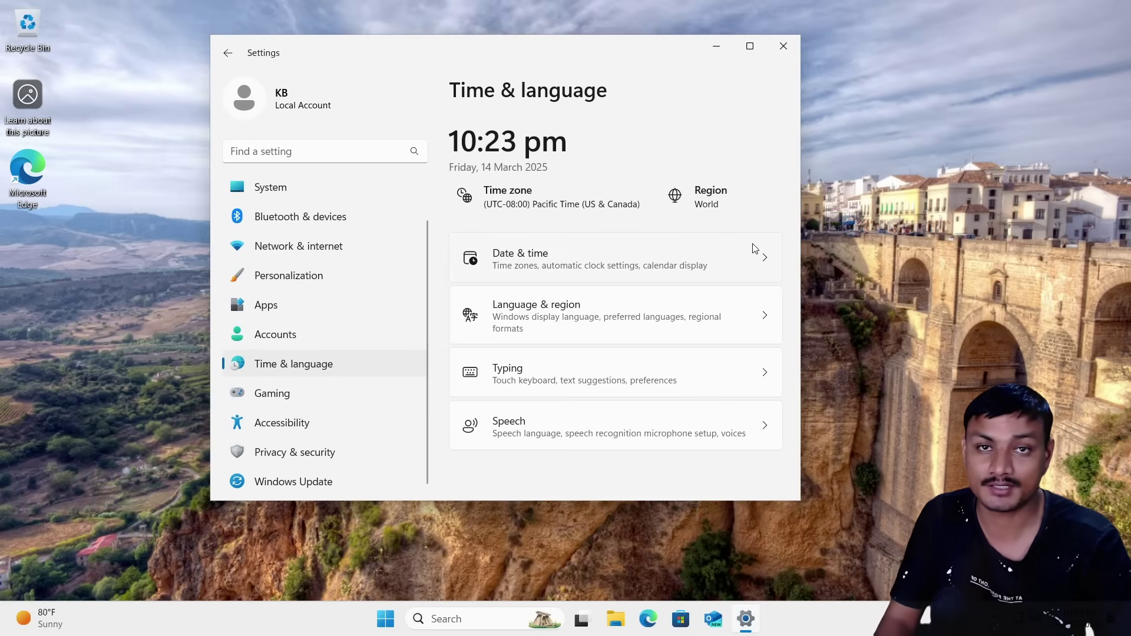
Step: Close the Microsoft Store window that shows an error
click(682, 620)
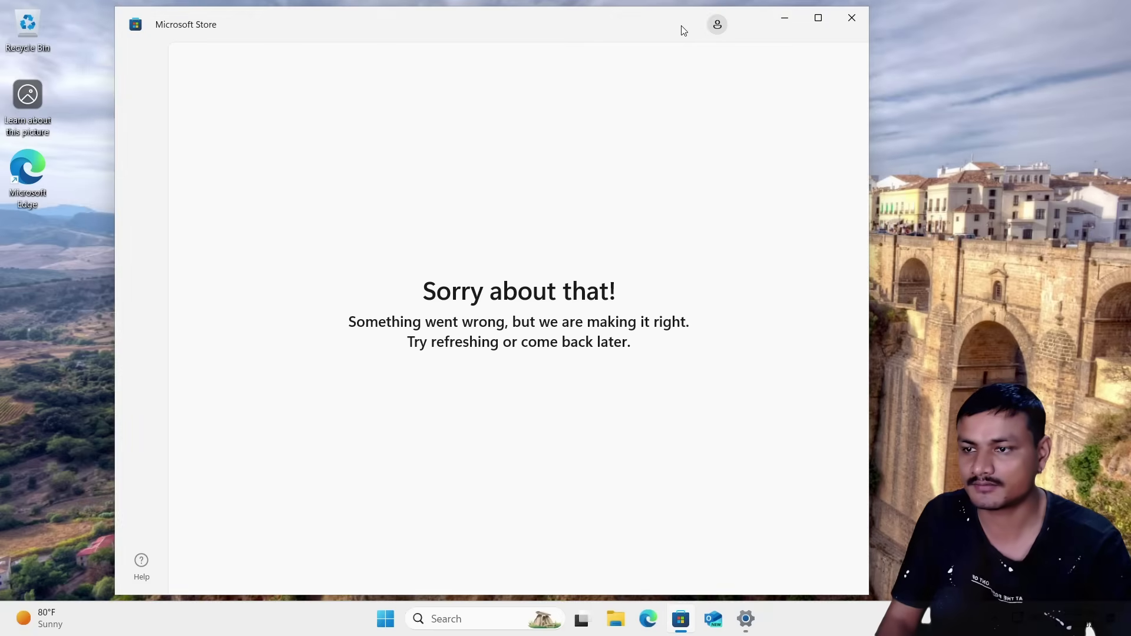
drag(639, 30, 668, 38)
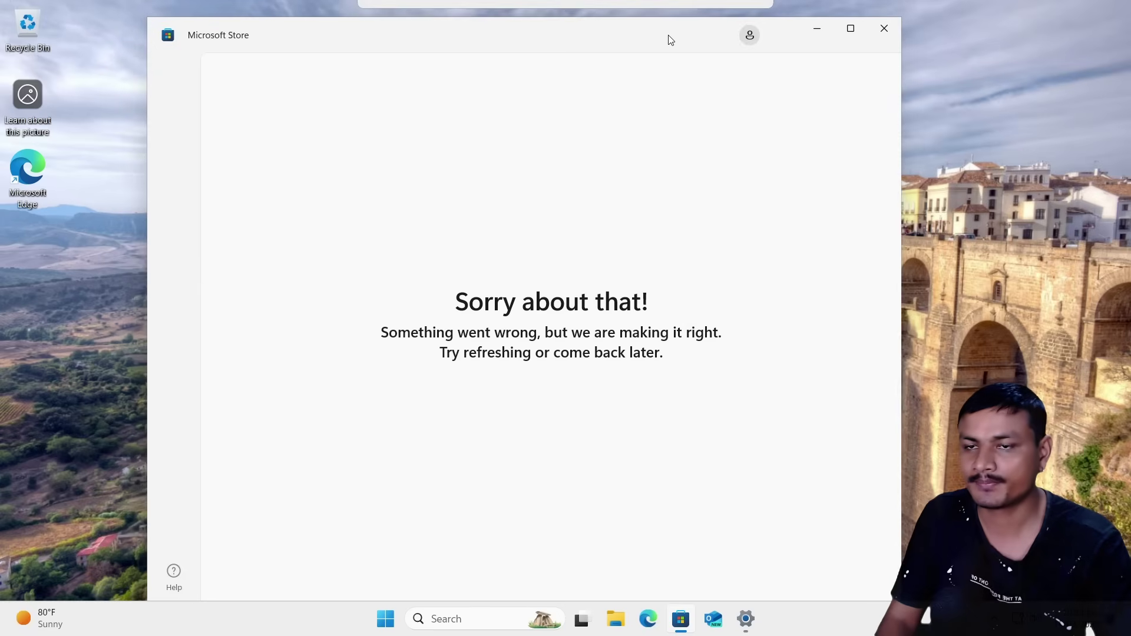
click(884, 31)
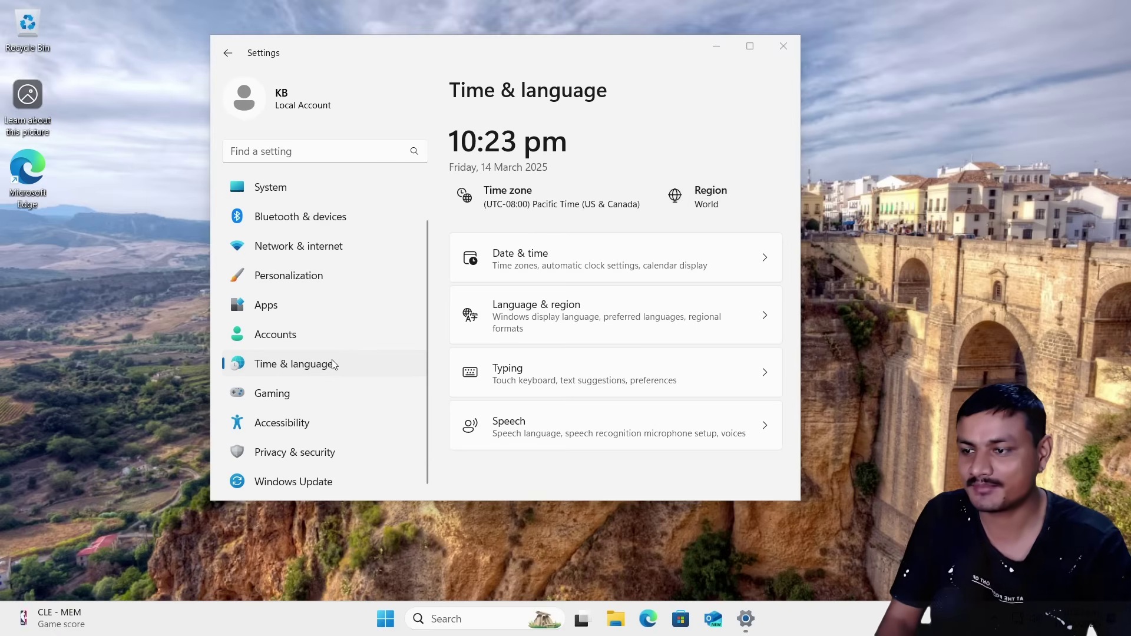
Step: Choose United States as the country or region in Language & region, then close Settings
click(678, 204)
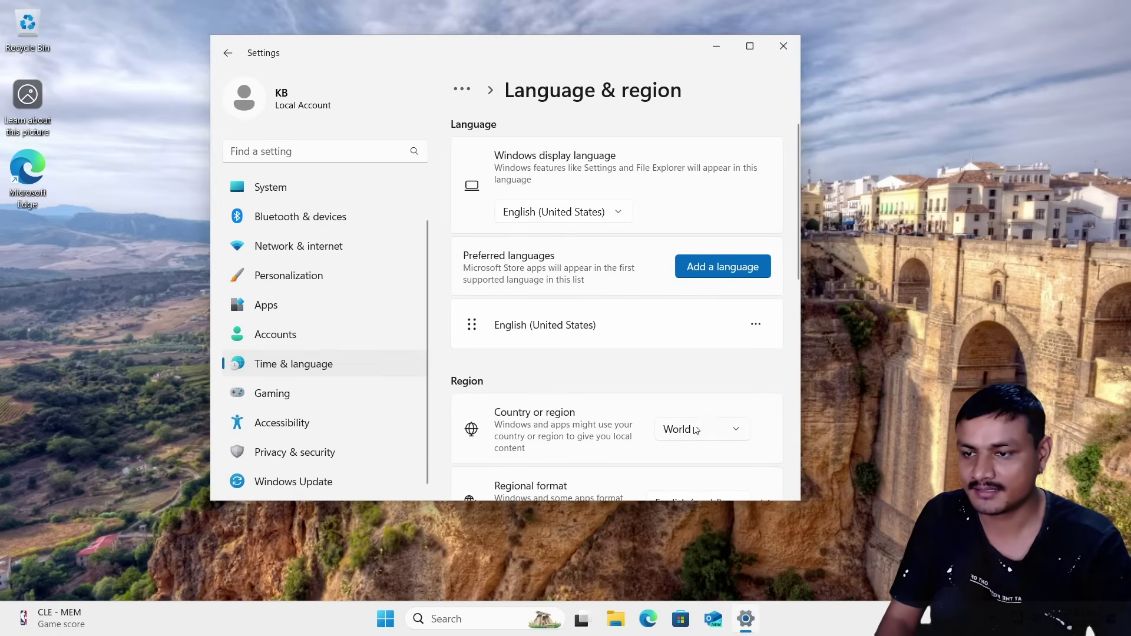
scroll(696, 431, down, 2)
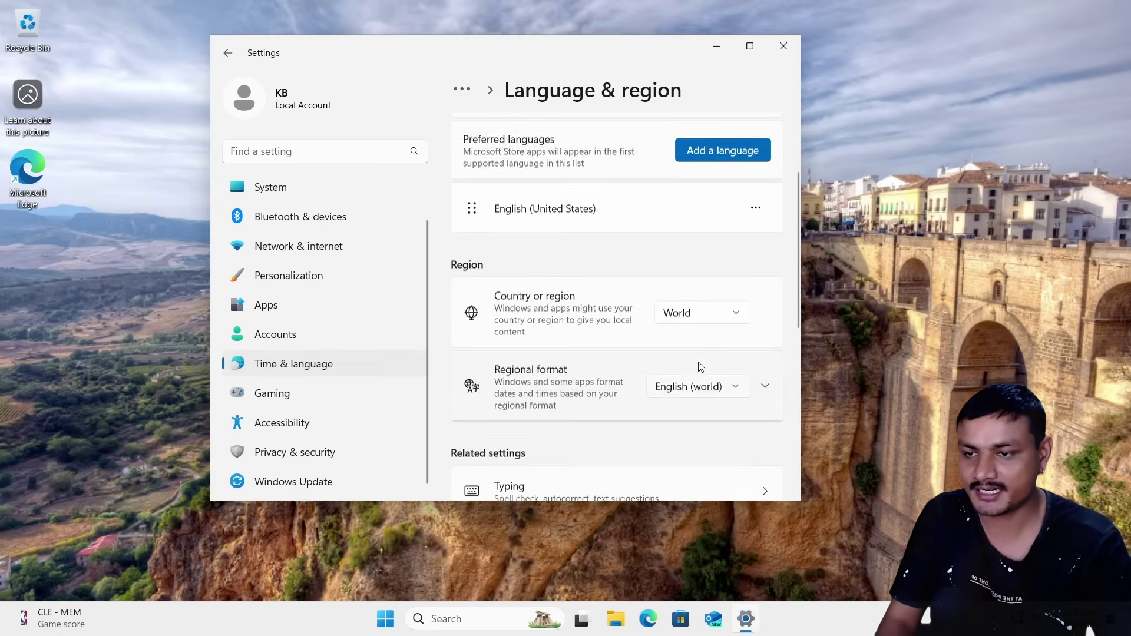
click(711, 321)
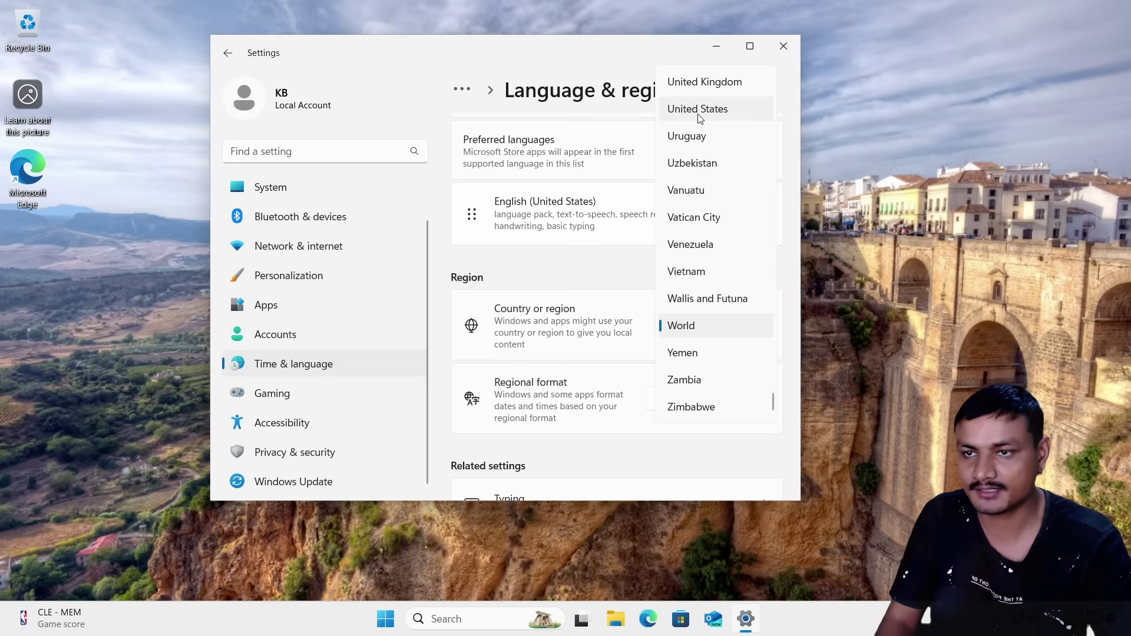
click(699, 116)
key(alt+F4)
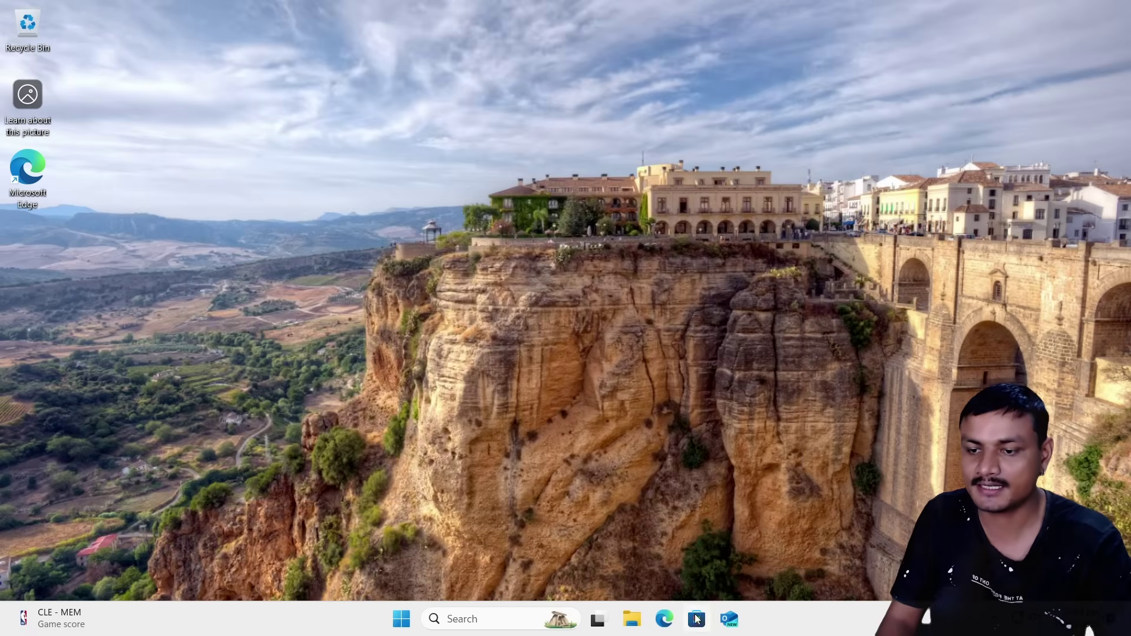
Step: Search the Microsoft Store for 'wintoys' to bring up the Wintoys page
click(697, 618)
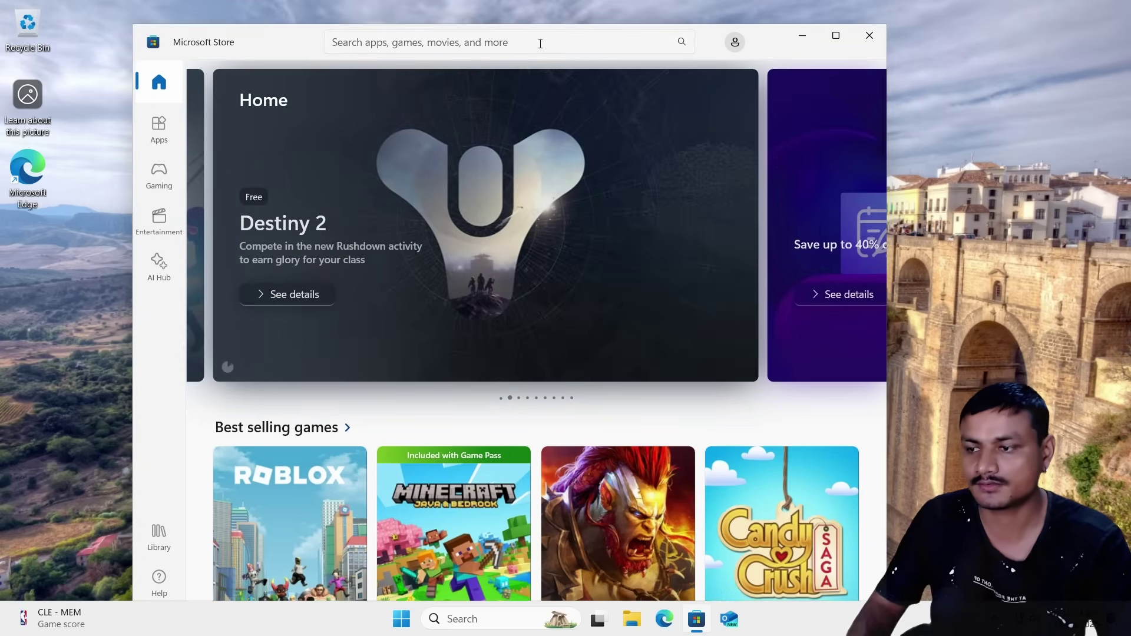
click(540, 43)
text(w)
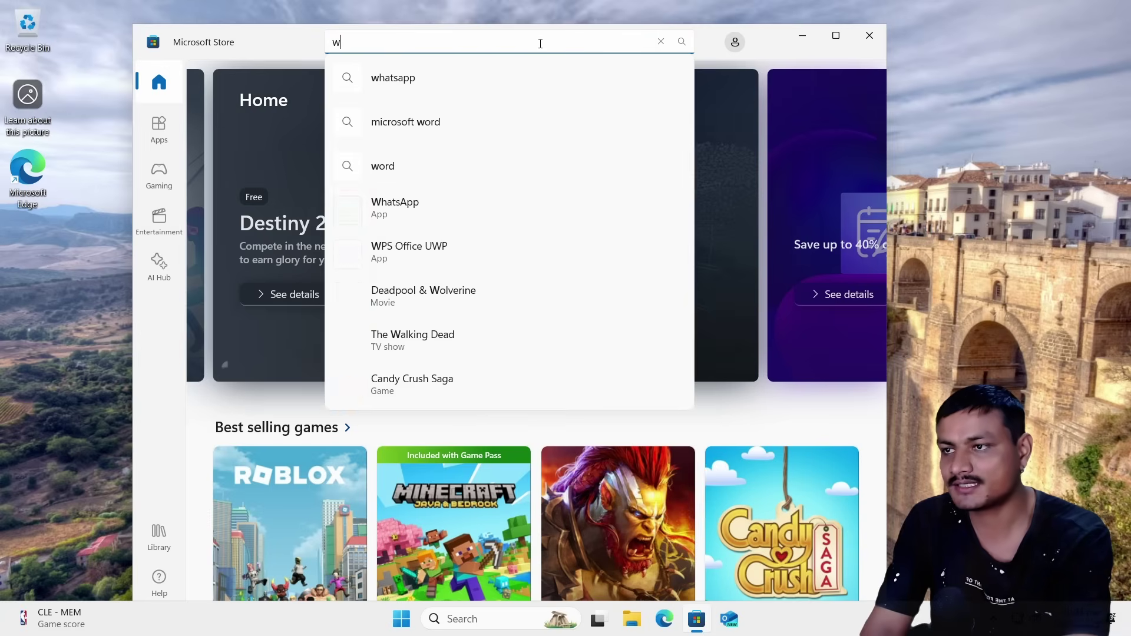
text(into)
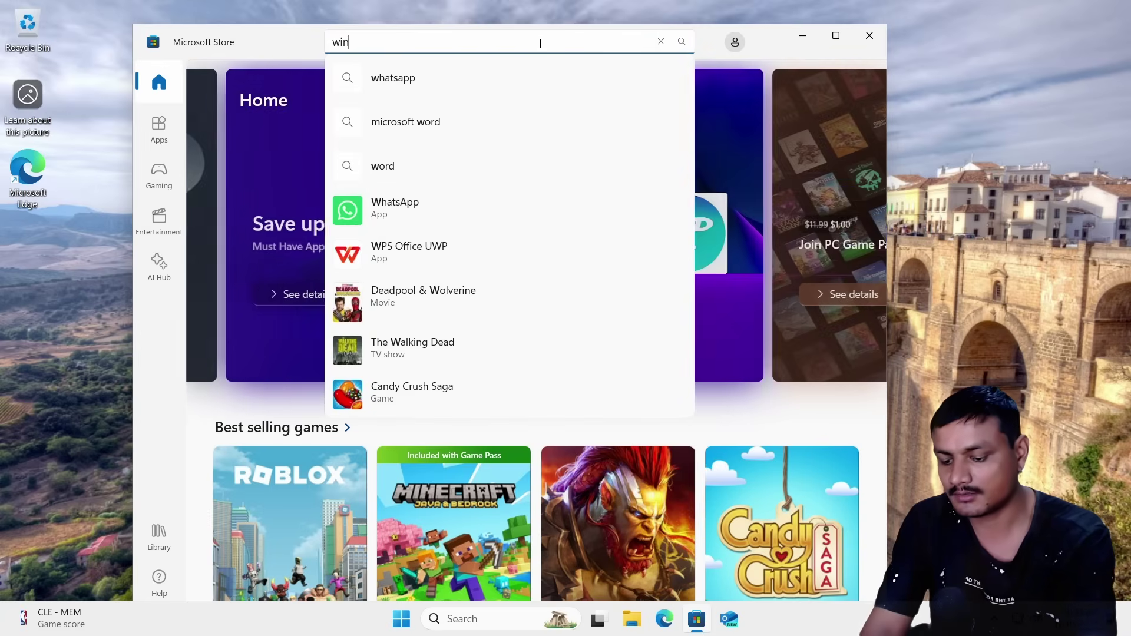
text(ys)
key(Return)
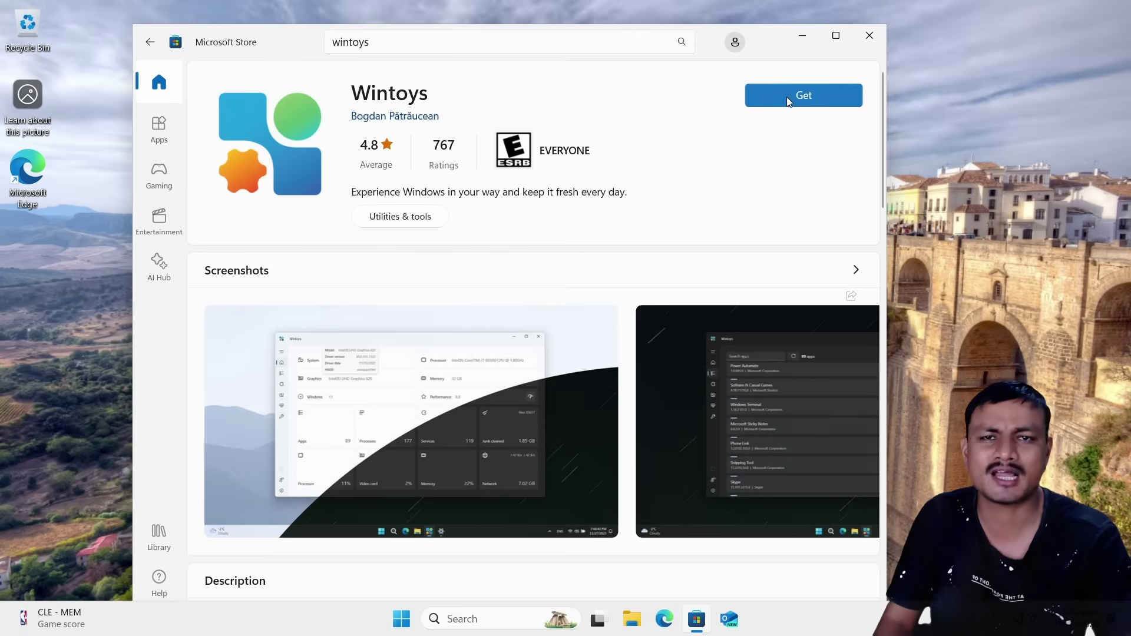
Step: Get Wintoys, view its screenshots full size, and bring up the Start quick-link menu
click(786, 96)
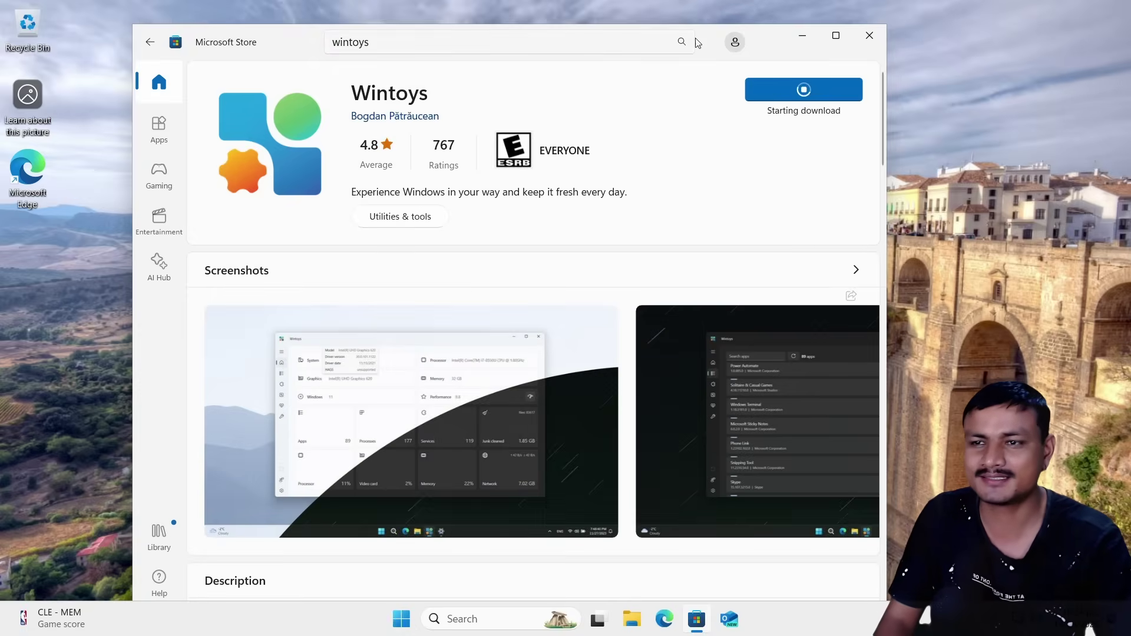
mouse_move(772, 46)
mouse_down()
mouse_move(793, 55)
mouse_move(773, 51)
mouse_up()
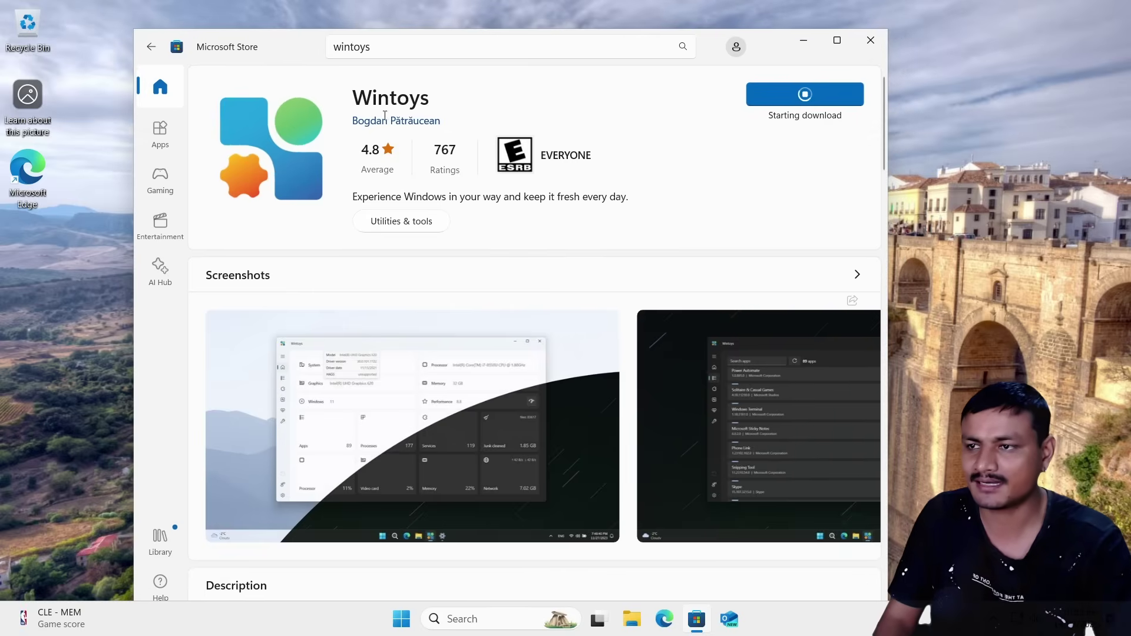
scroll(735, 201, down, 4)
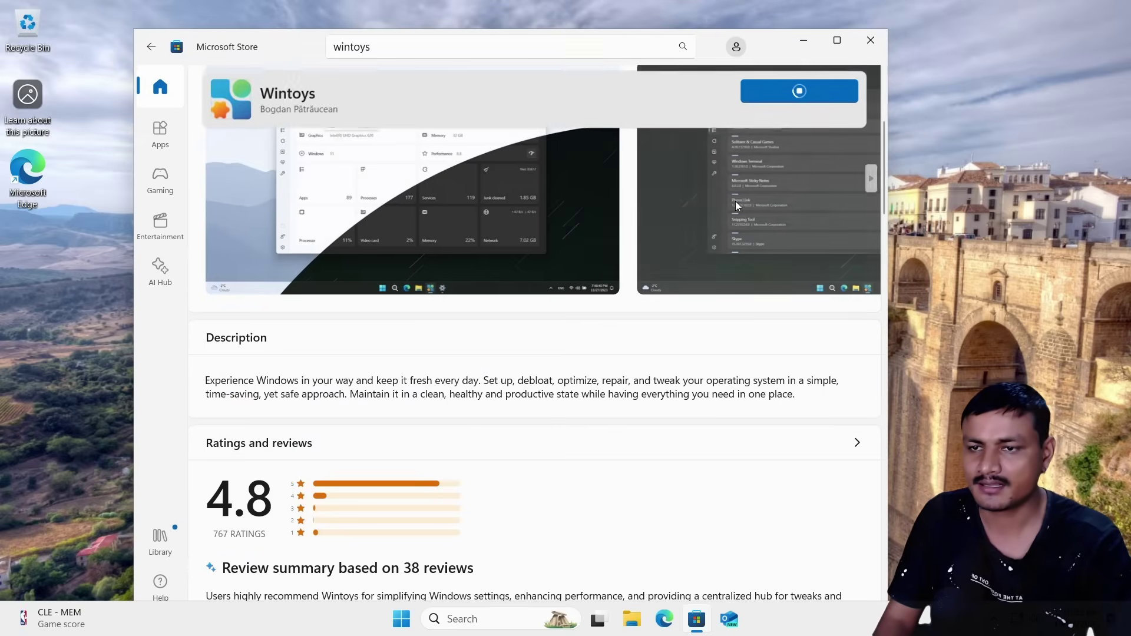
click(736, 194)
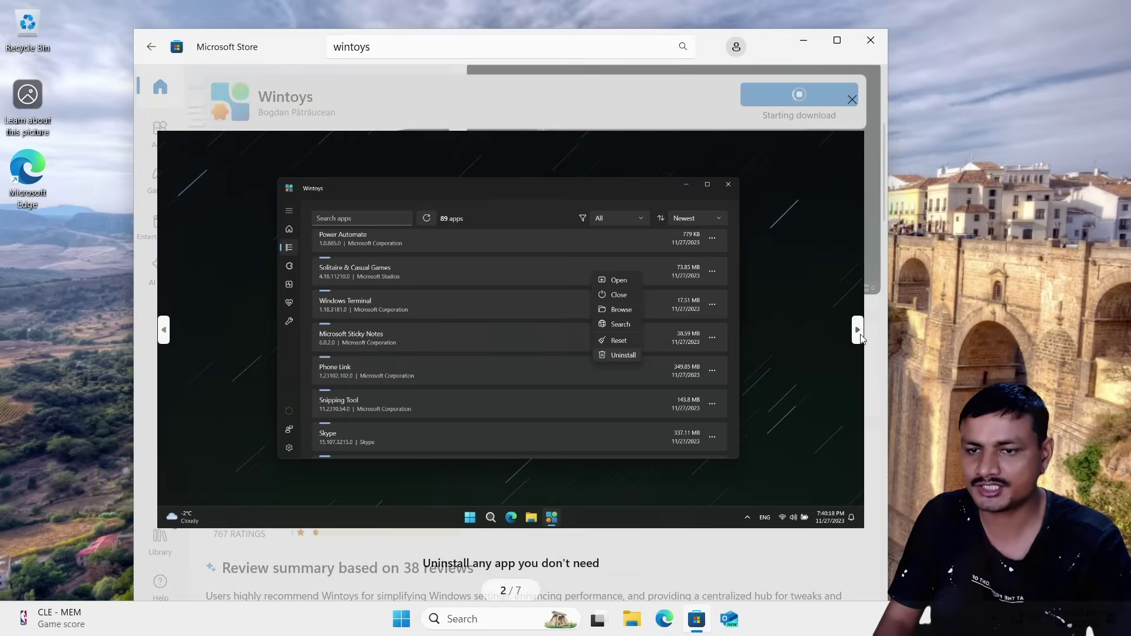
click(858, 333)
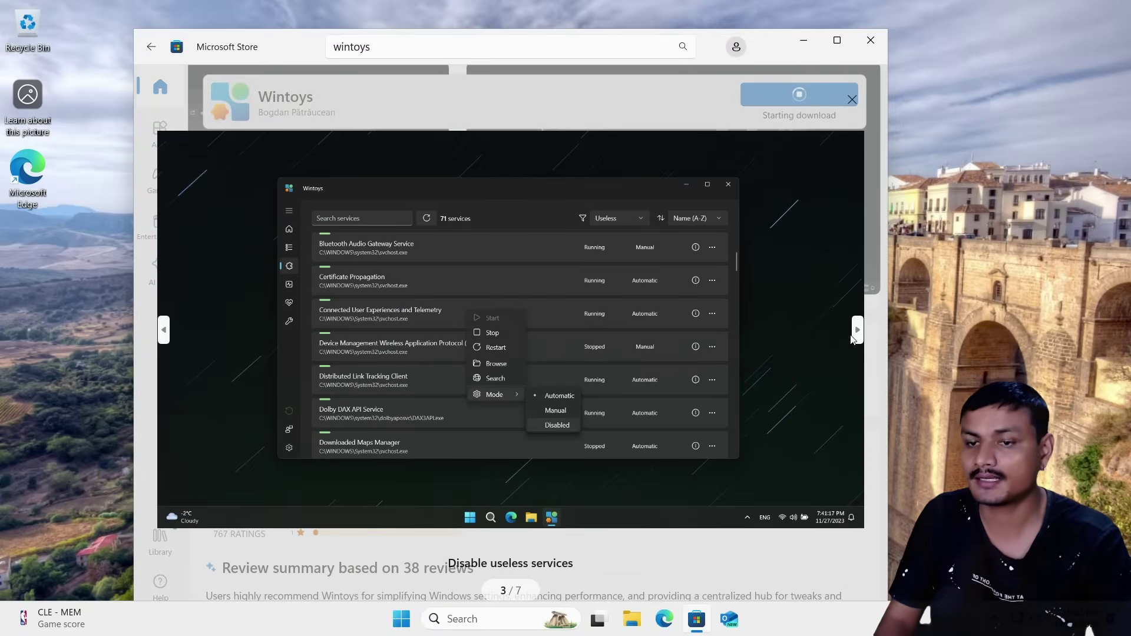
right_click(394, 617)
Step: Open Settings and view the System, Bluetooth & devices, Network, Apps and Accounts pages
click(379, 462)
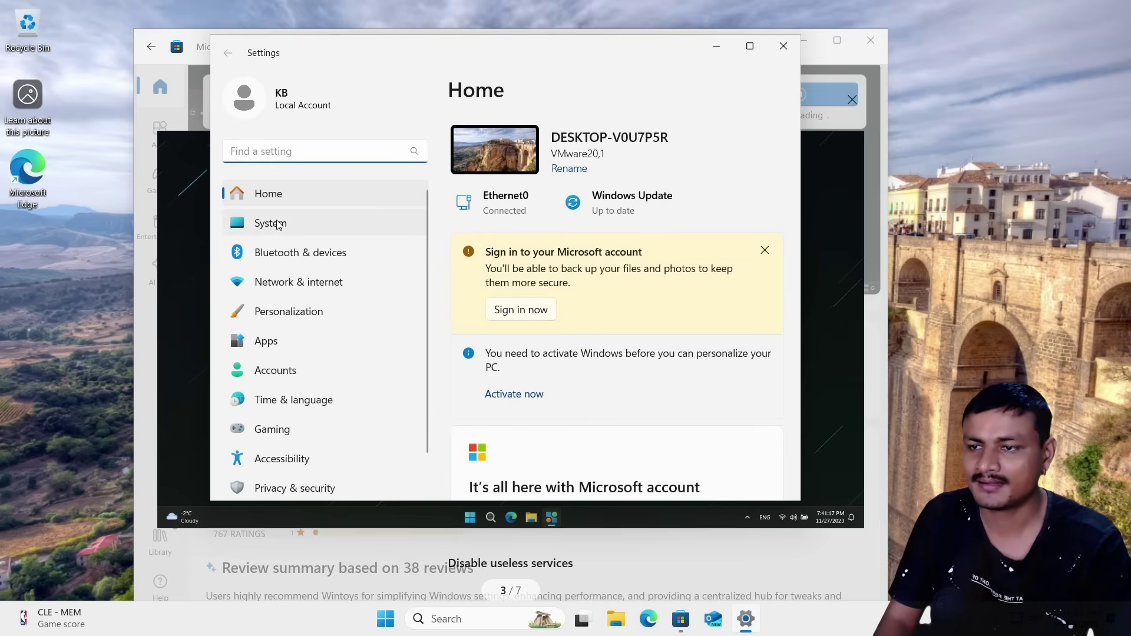
click(272, 224)
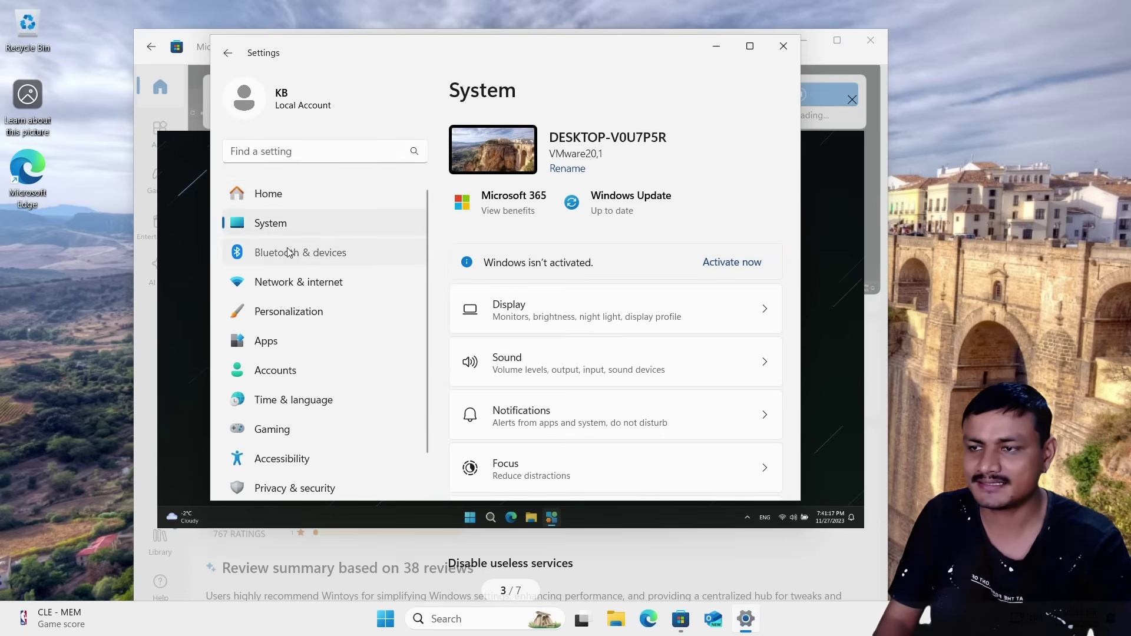
click(289, 252)
click(292, 282)
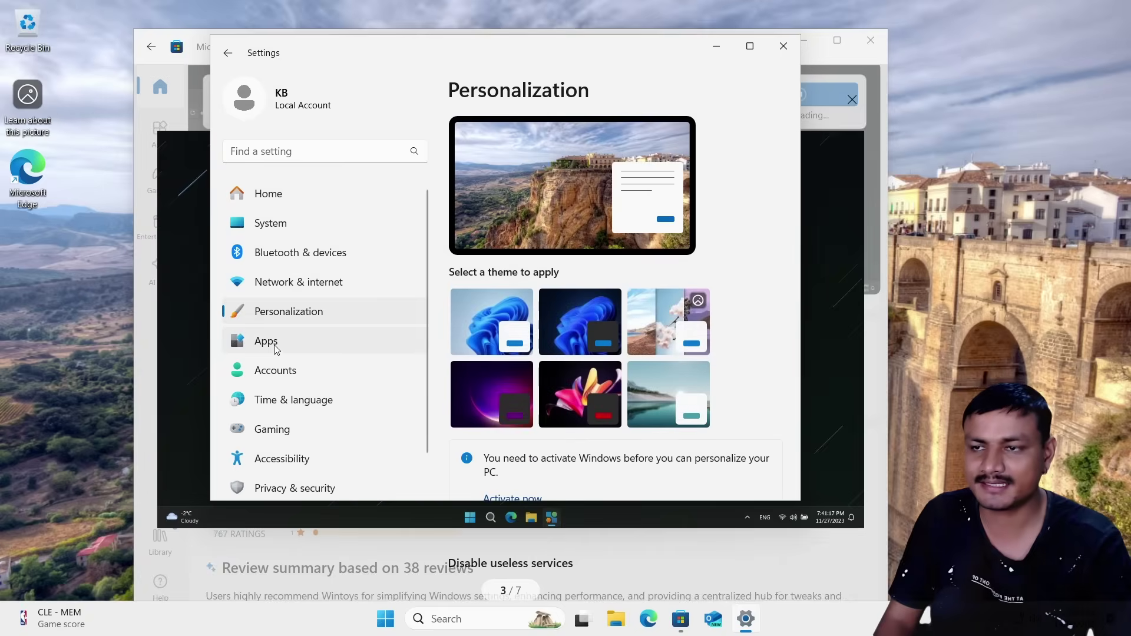
click(277, 344)
click(275, 370)
Step: View Time & language, Gaming, Accessibility and Privacy & security, then close Settings
scroll(278, 354, down, 1)
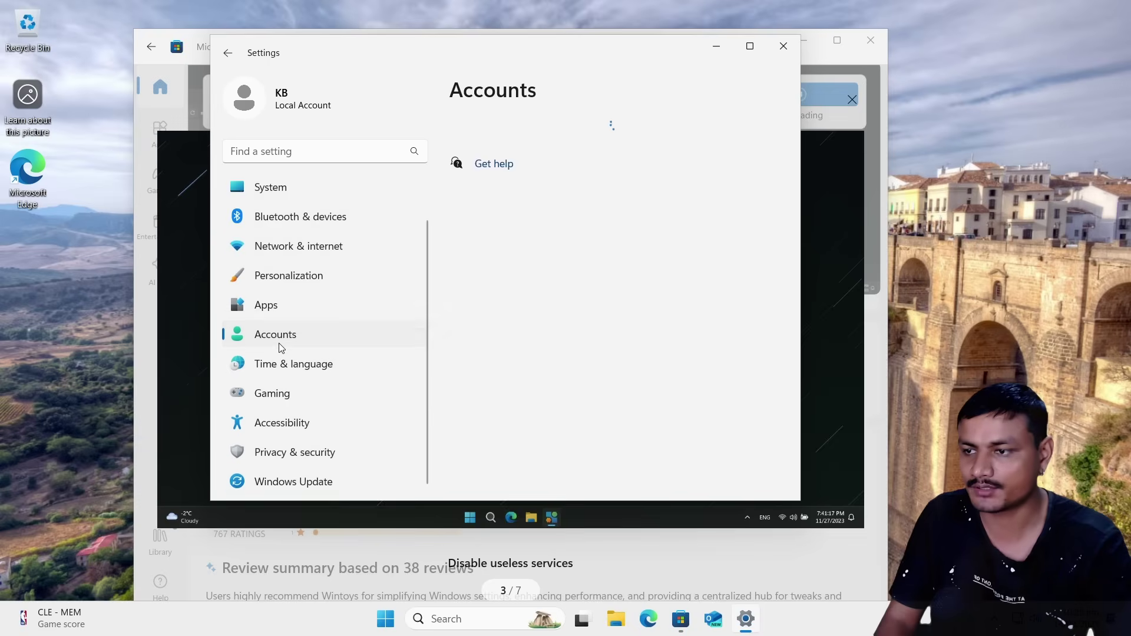
click(291, 366)
click(277, 395)
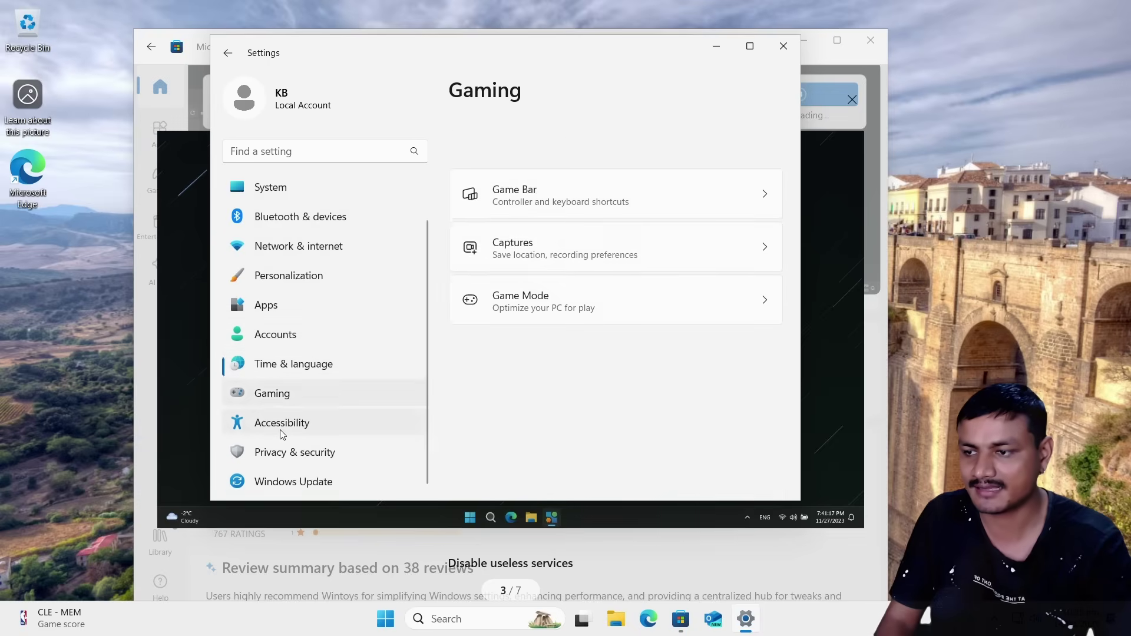
click(281, 432)
scroll(613, 267, down, 10)
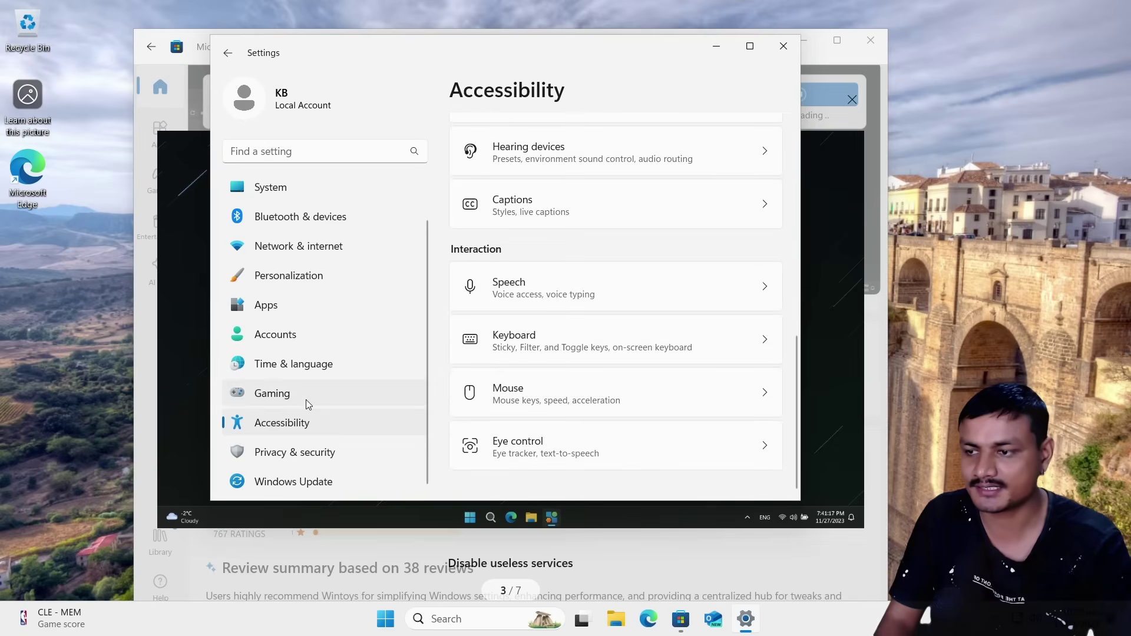
click(297, 454)
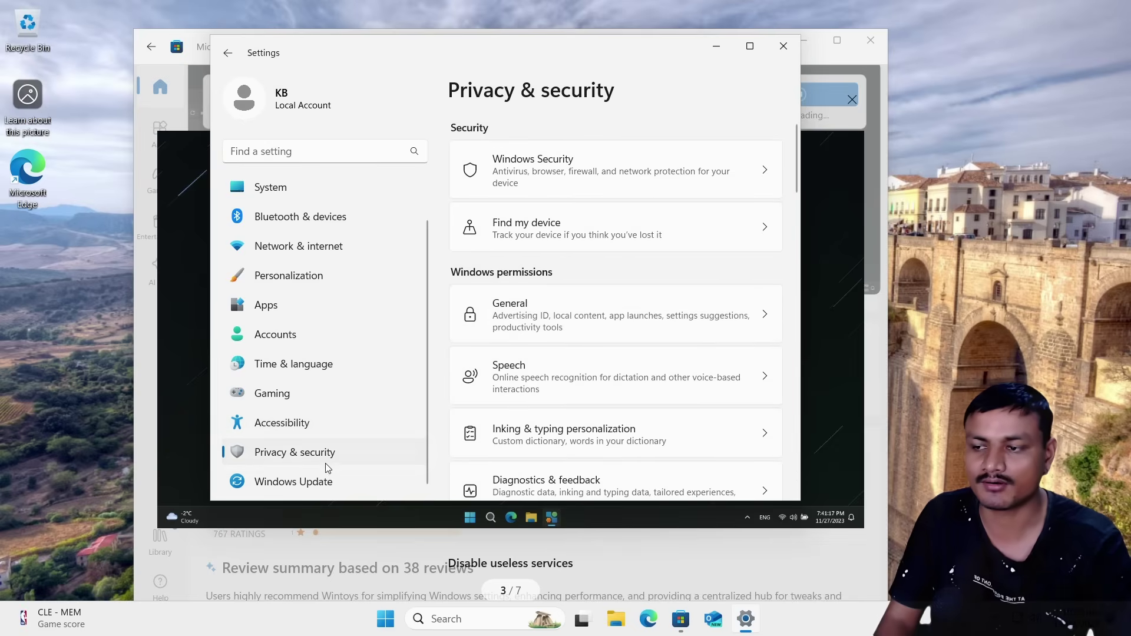
click(783, 46)
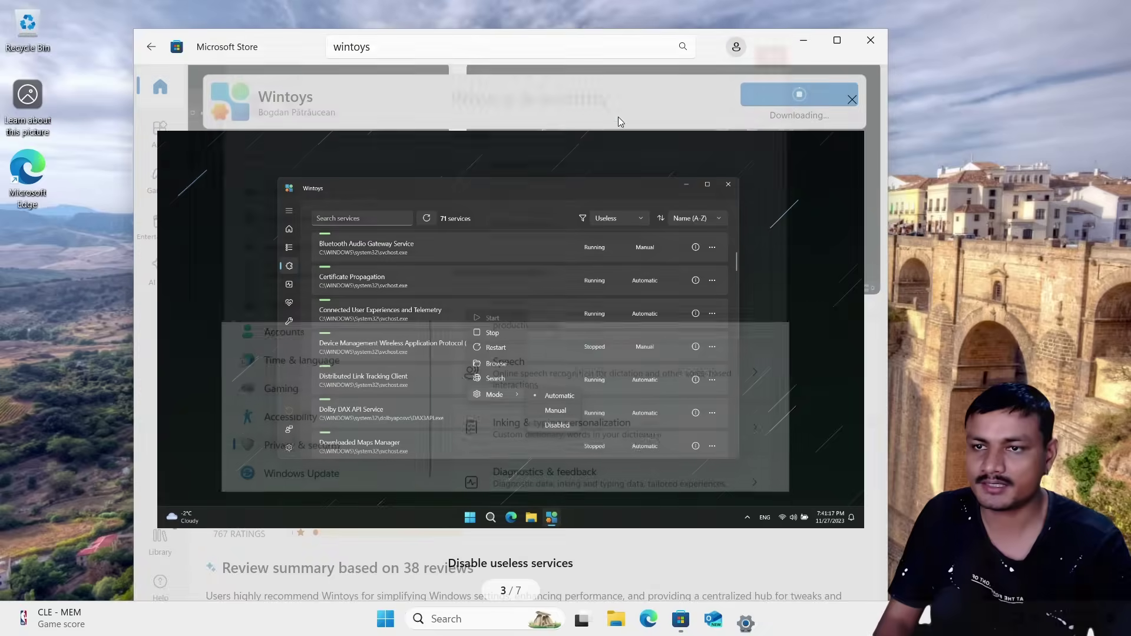
Step: Advance to the next Wintoys screenshot in the Store viewer
scroll(736, 230, right, 2)
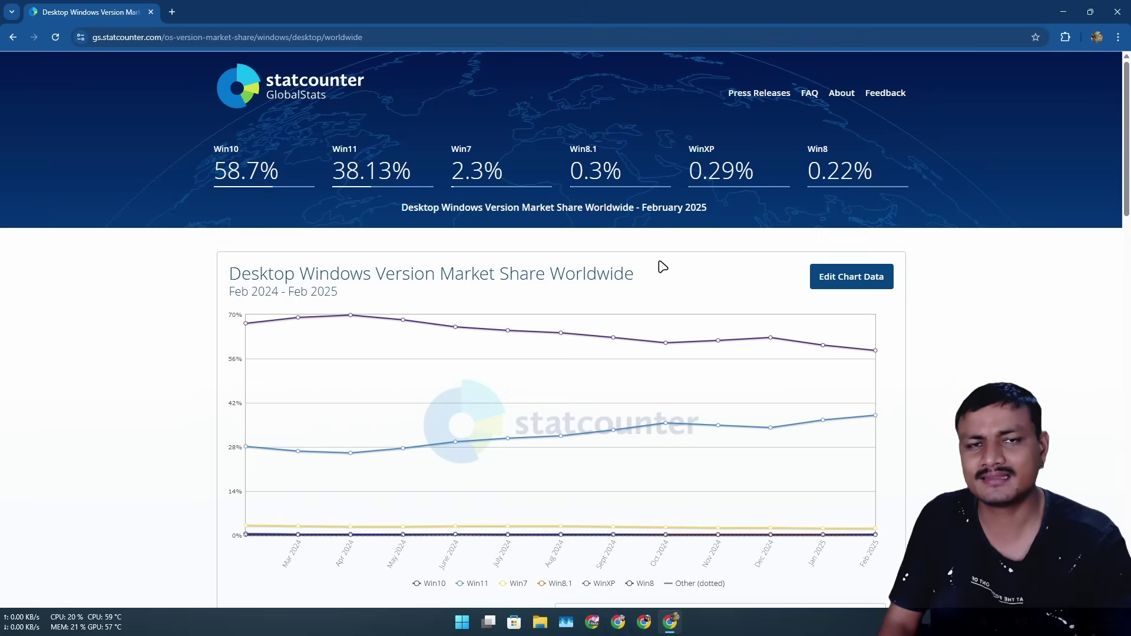
Step: Review the StatCounter Windows market-share chart (Win10 58.7%, Win11 38.13%), then close the browser
scroll(698, 277, down, 4)
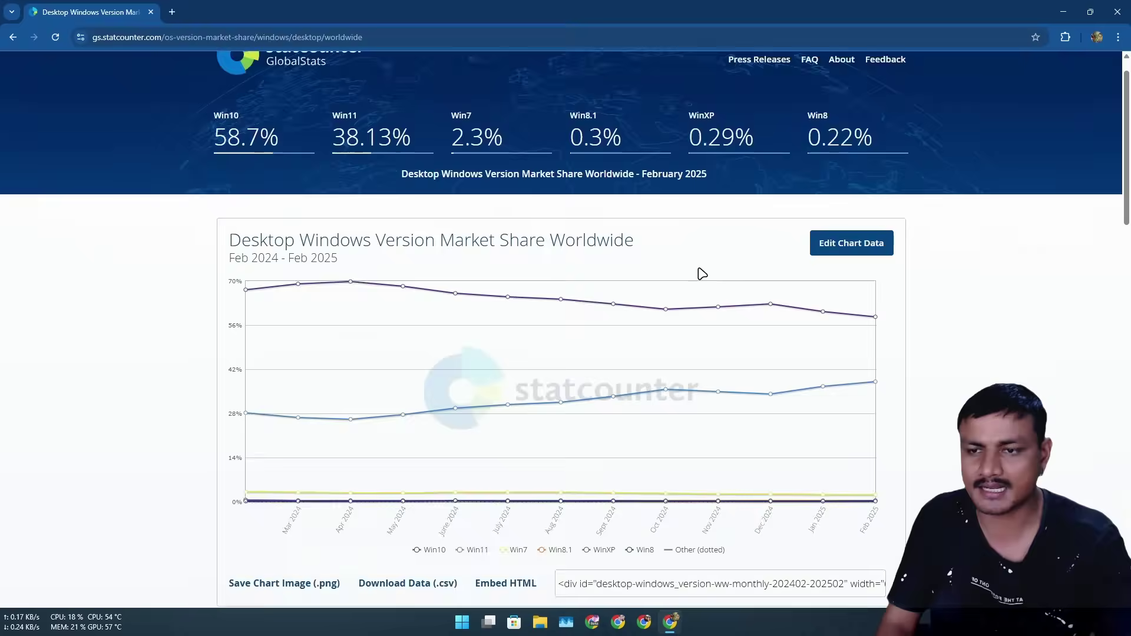
scroll(715, 316, up, 3)
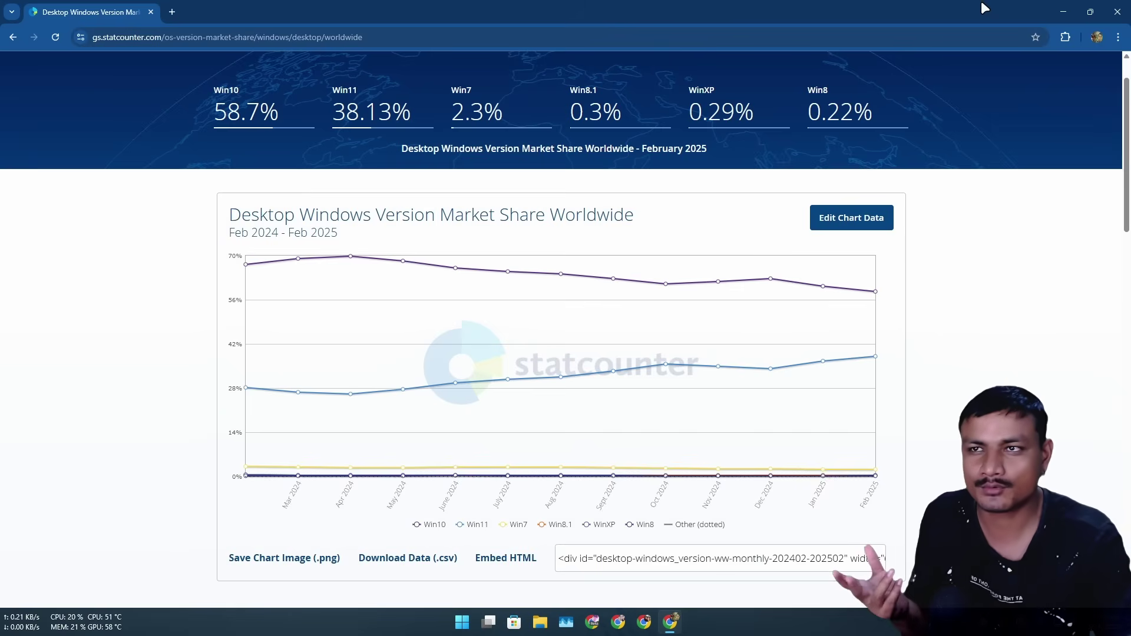
click(1117, 8)
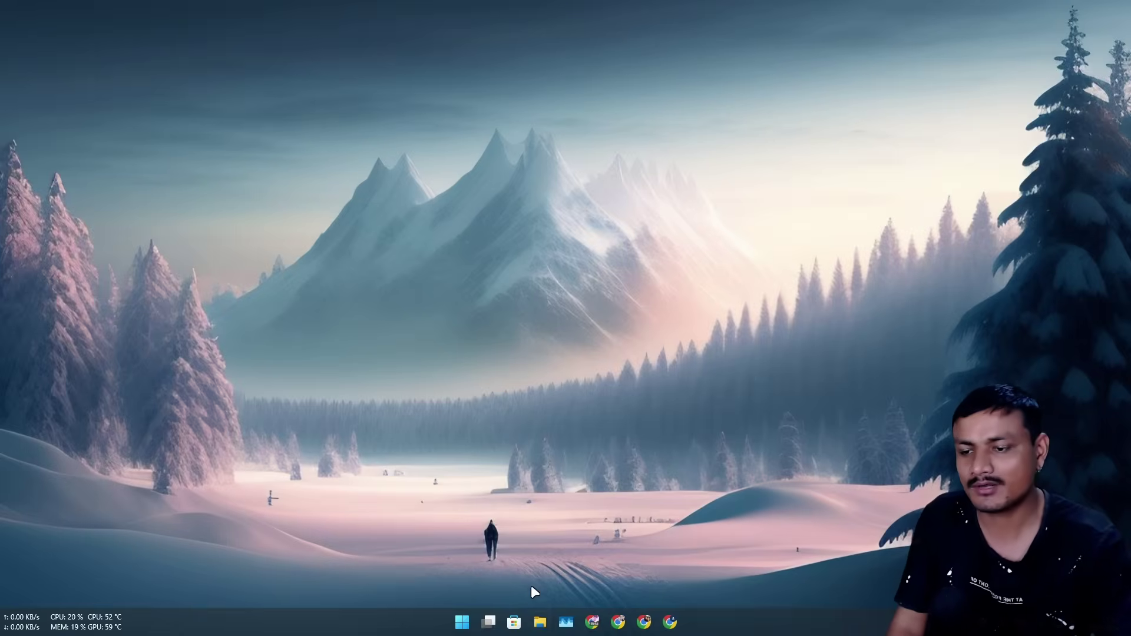
click(539, 621)
click(928, 65)
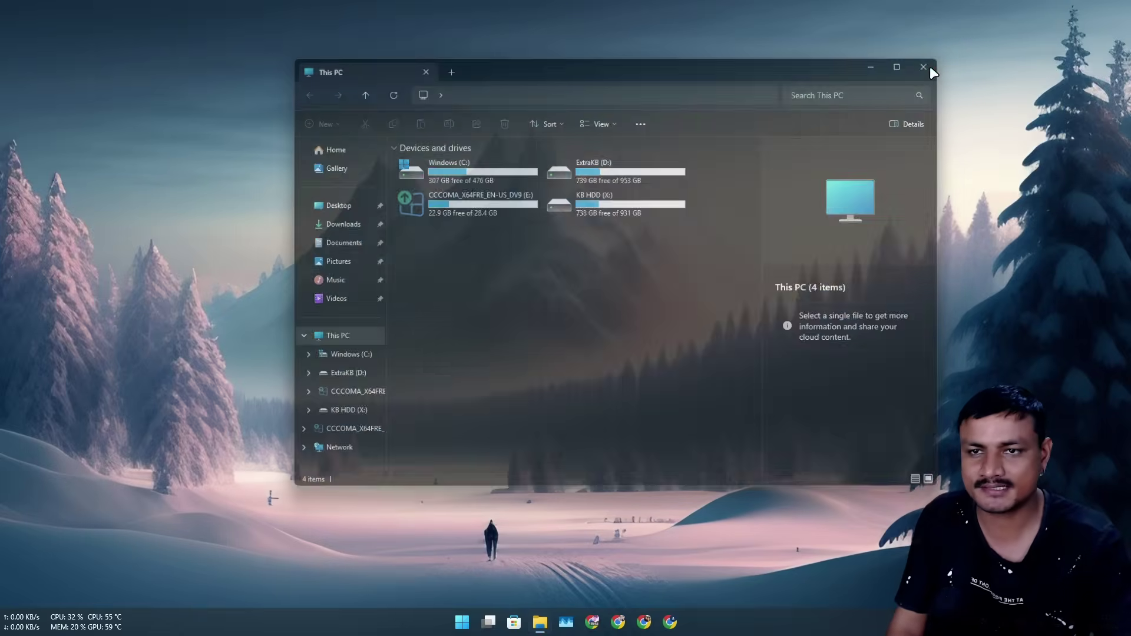